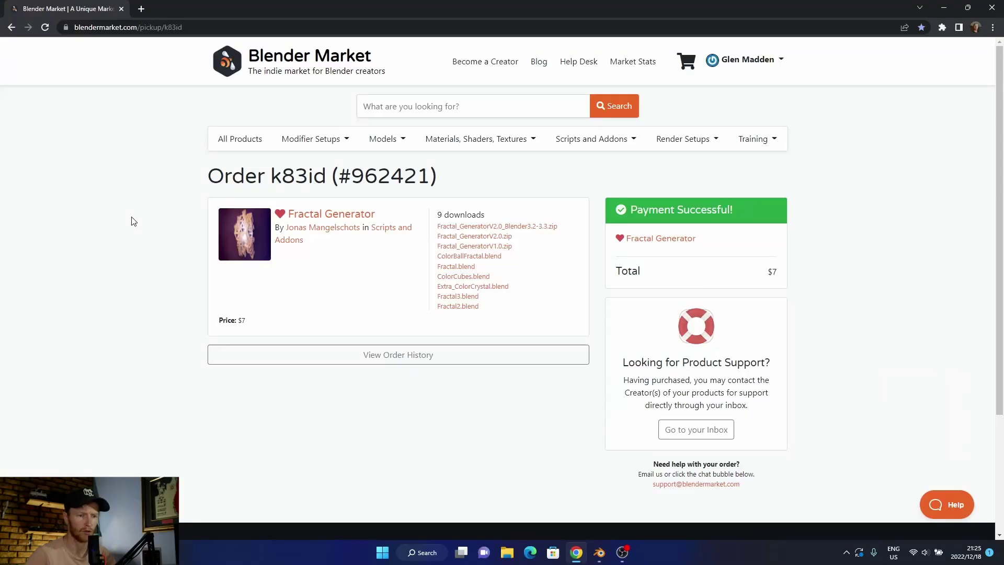
# - Browse the Fractal Generator product page on Blender Market, scrolling through its description and examples
pyautogui.click(657, 241)
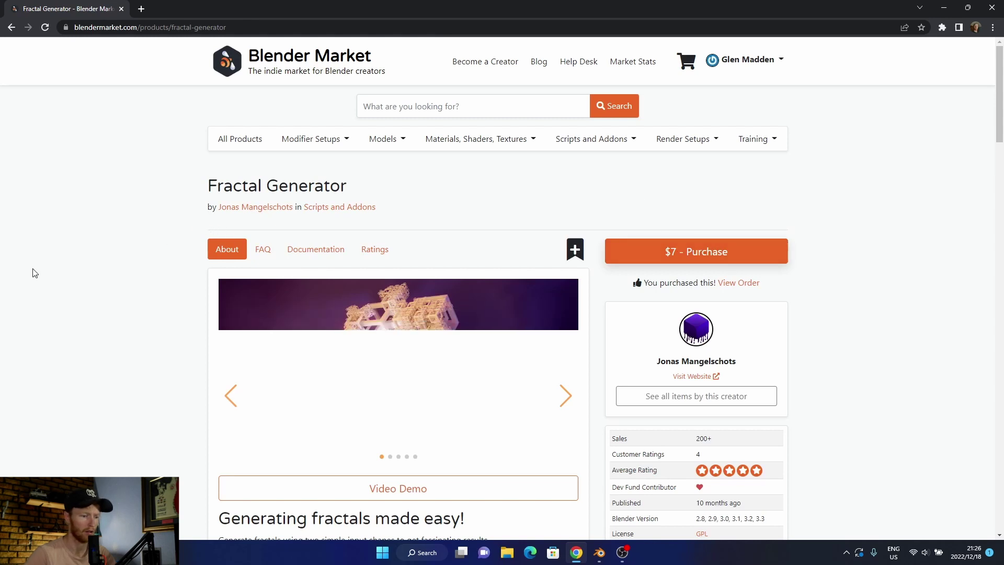
pyautogui.scroll(-3, 33, 273)
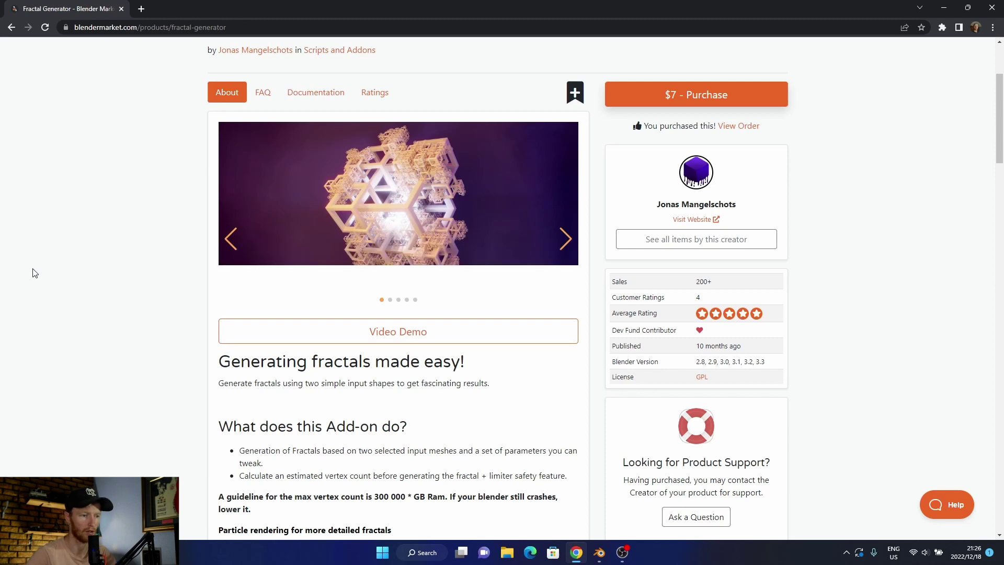
pyautogui.scroll(-6, 157, 290)
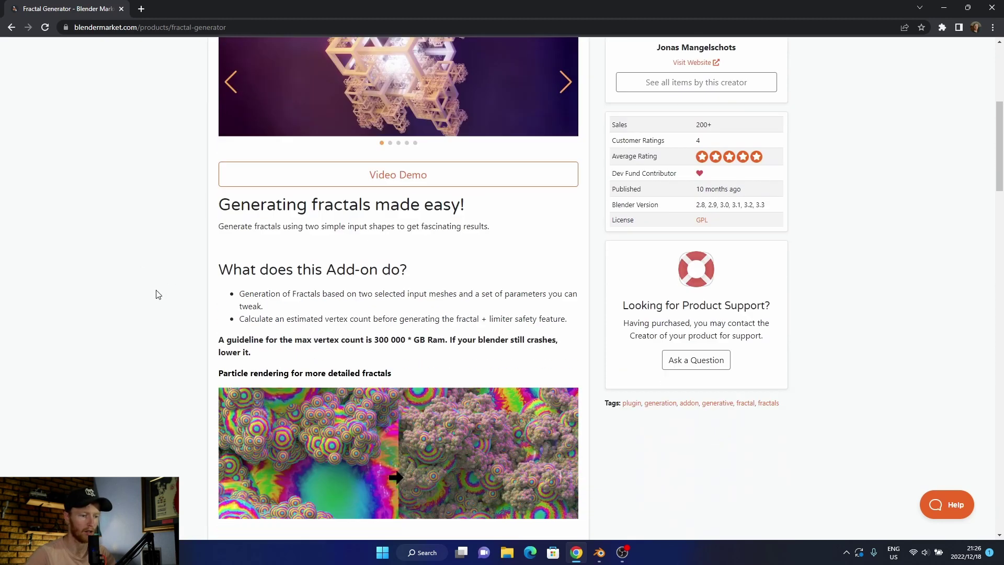
pyautogui.scroll(-4, 157, 295)
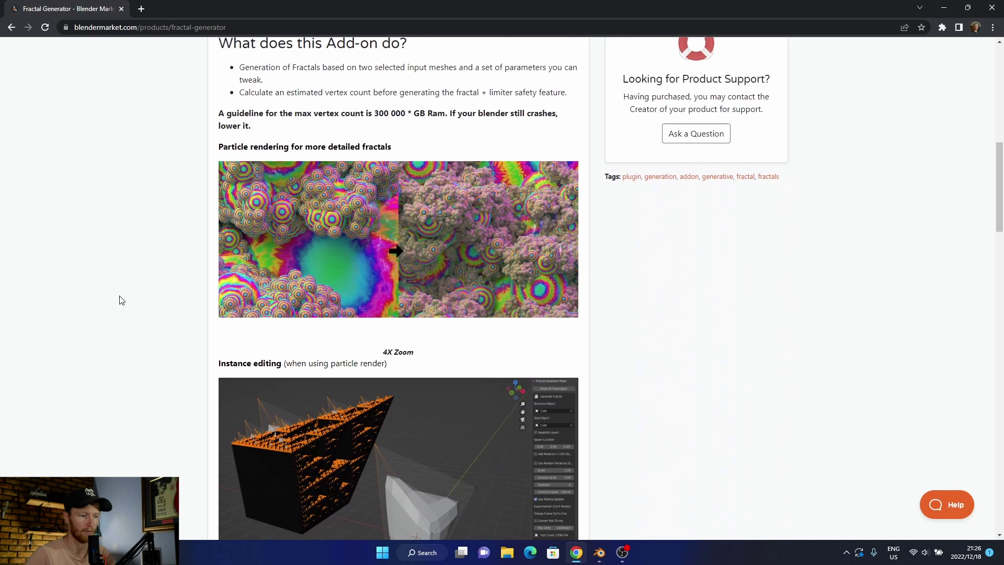
pyautogui.scroll(-7, 137, 330)
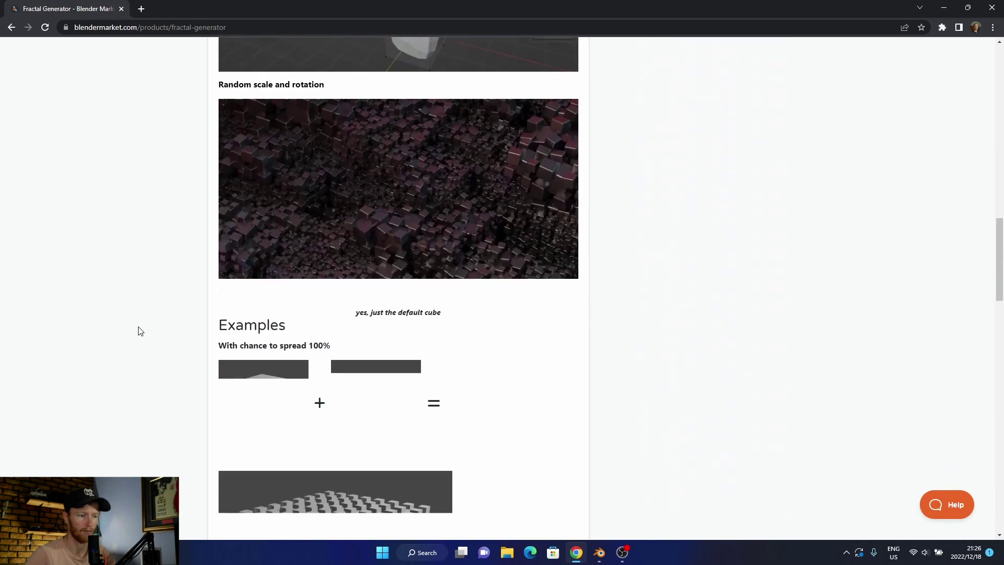
pyautogui.scroll(-3, 193, 252)
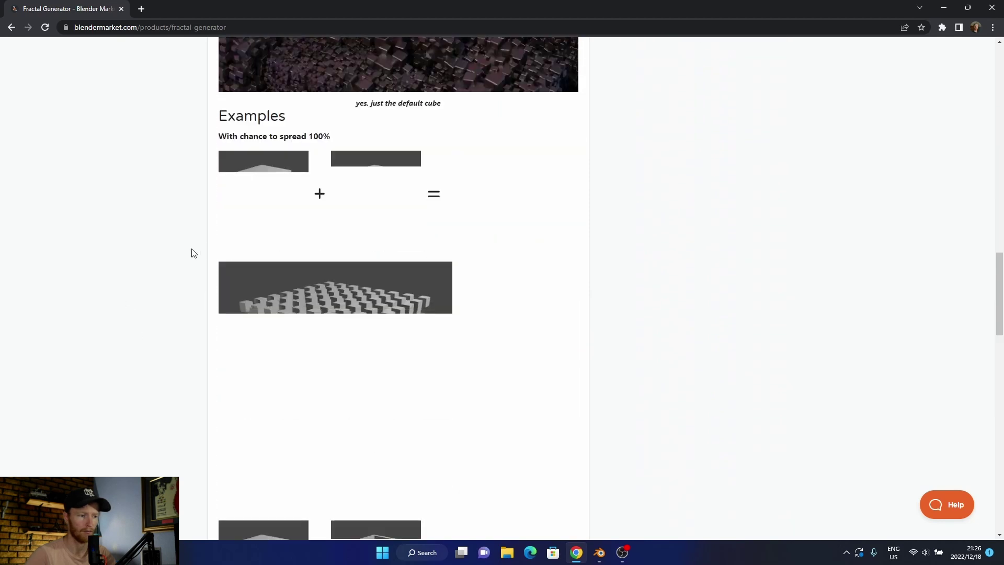
pyautogui.scroll(15, 193, 253)
pyautogui.scroll(5, 194, 253)
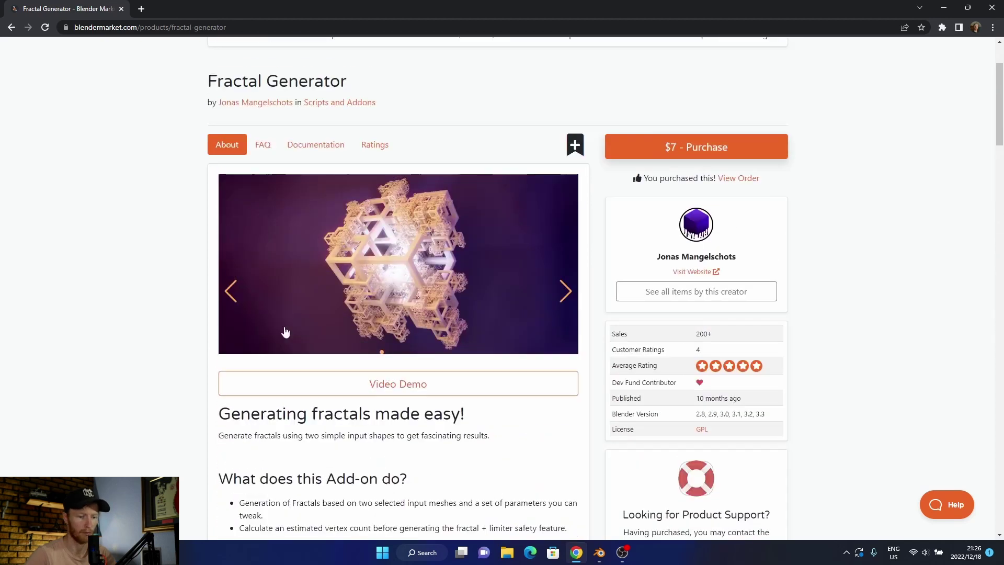
pyautogui.click(600, 552)
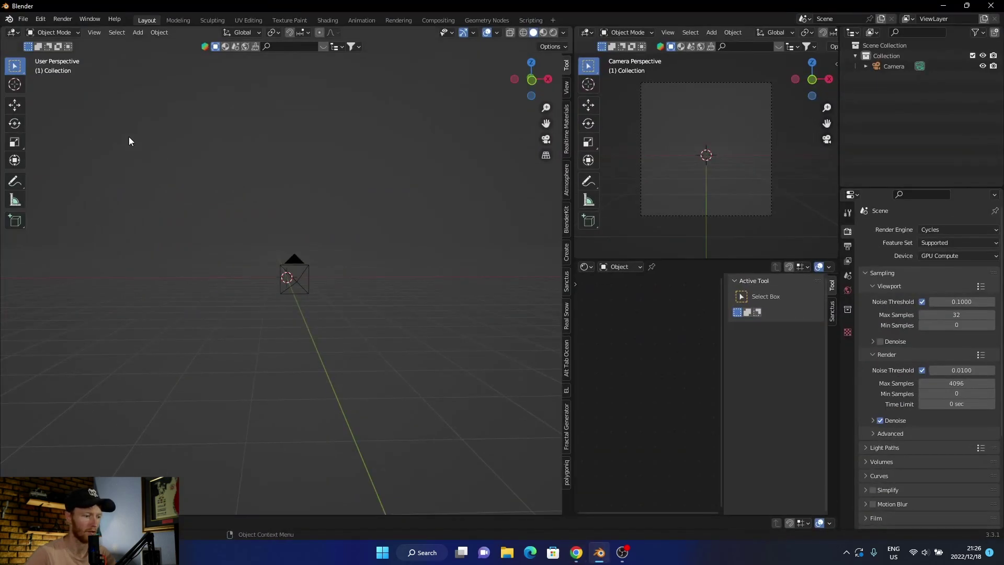
pyautogui.moveTo(80, 344); pyautogui.dragTo(109, 351, button='middle')
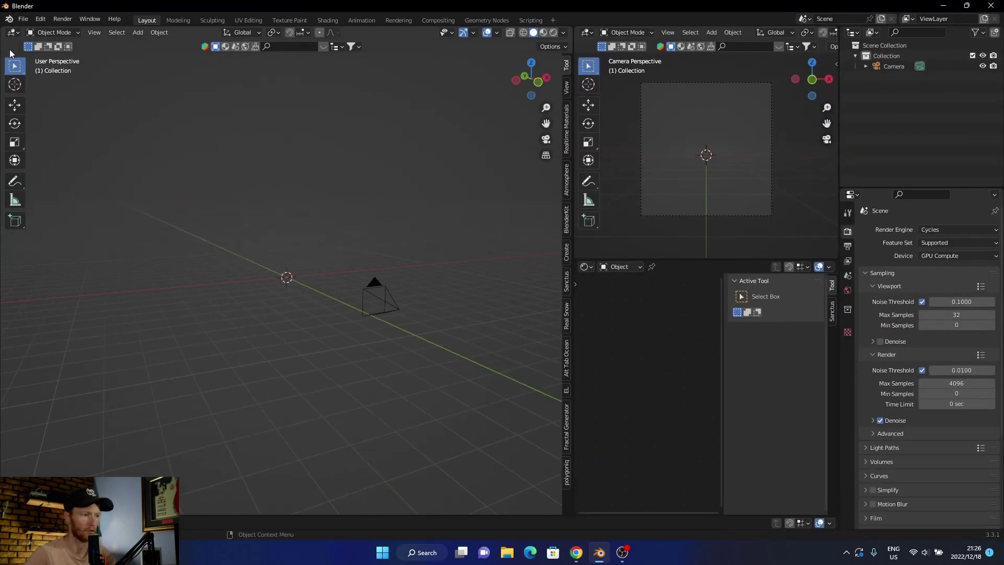
pyautogui.click(40, 19)
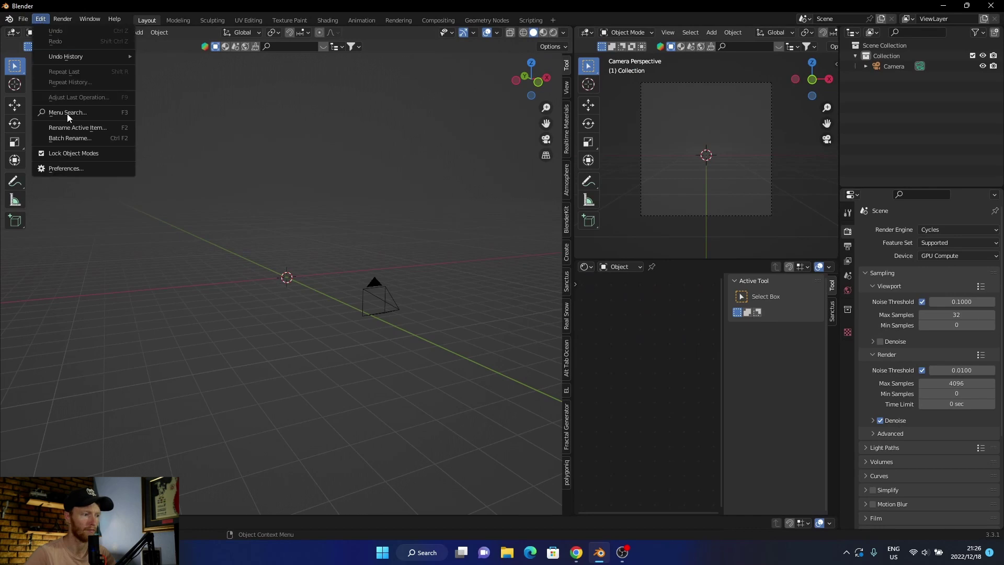
pyautogui.click(73, 165)
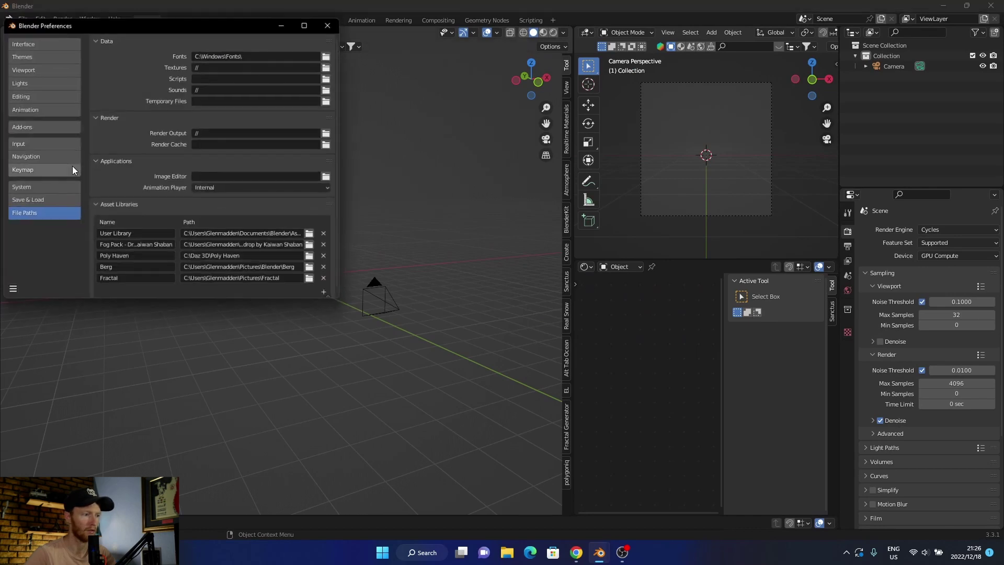
pyautogui.click(23, 127)
pyautogui.click(280, 53)
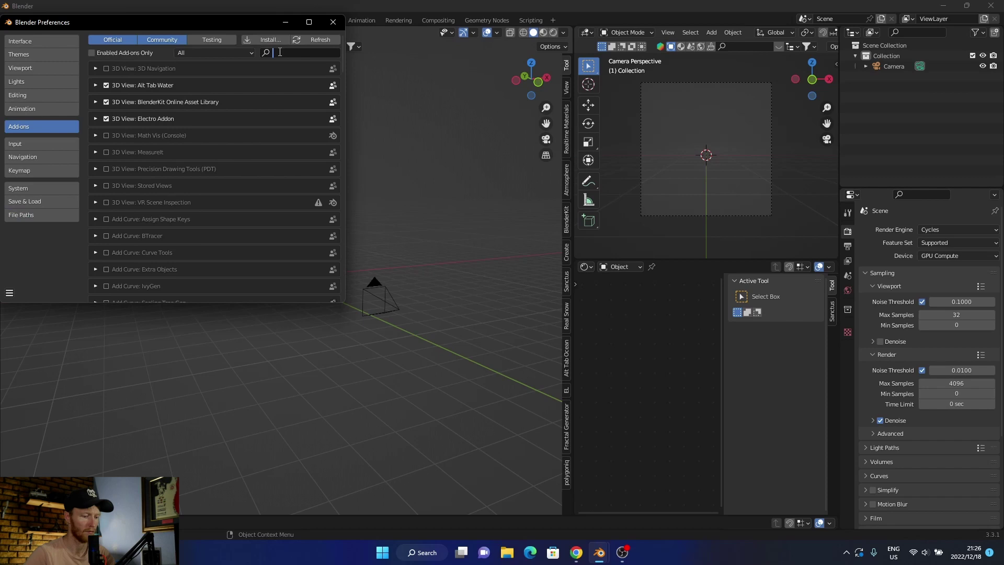
pyautogui.write('fr')
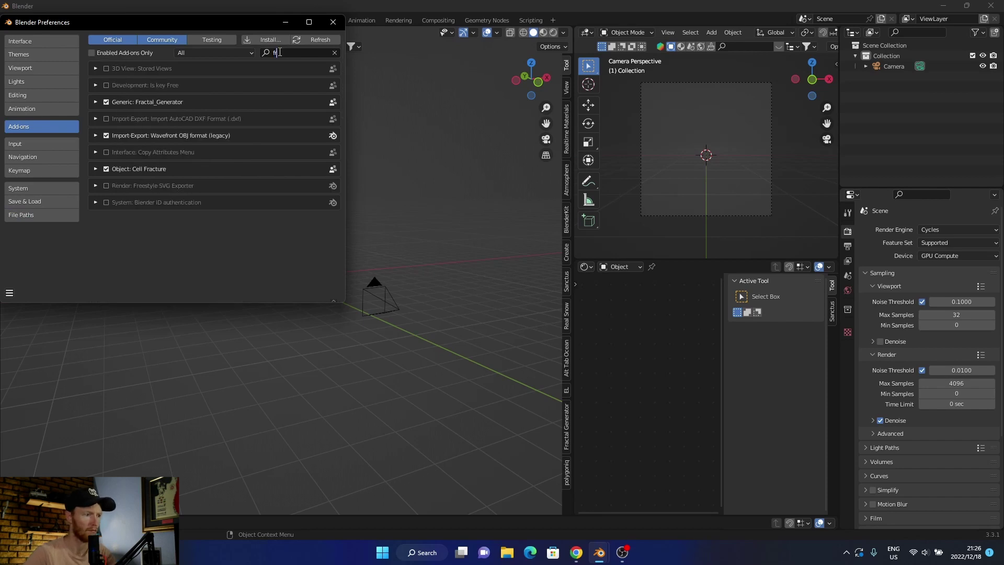
pyautogui.click(332, 23)
# - Add a cube and raise it along the Z axis above the origin
pyautogui.moveTo(277, 309); pyautogui.dragTo(265, 316, button='middle')
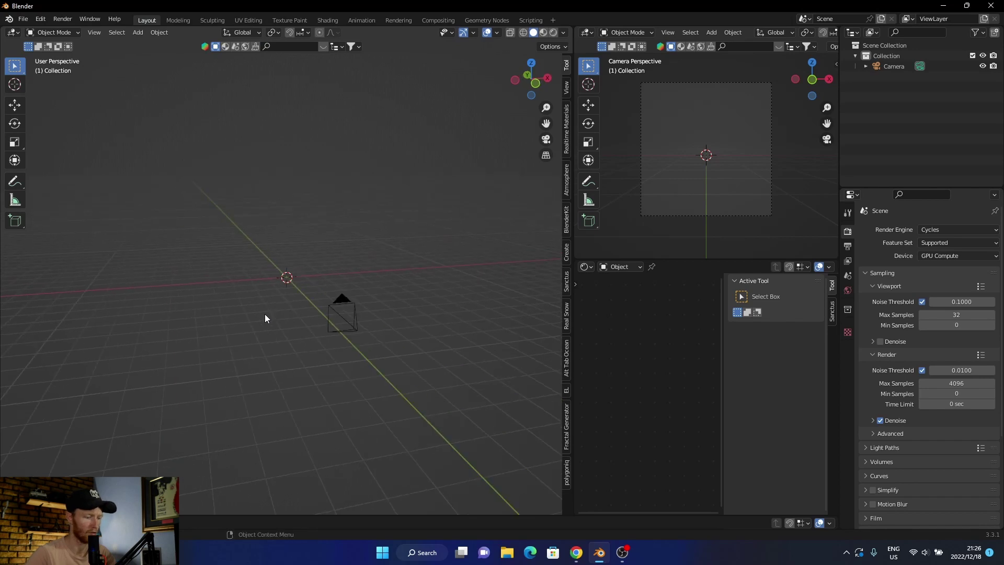
pyautogui.hotkey('shift', 'a')
pyautogui.moveTo(265, 314)
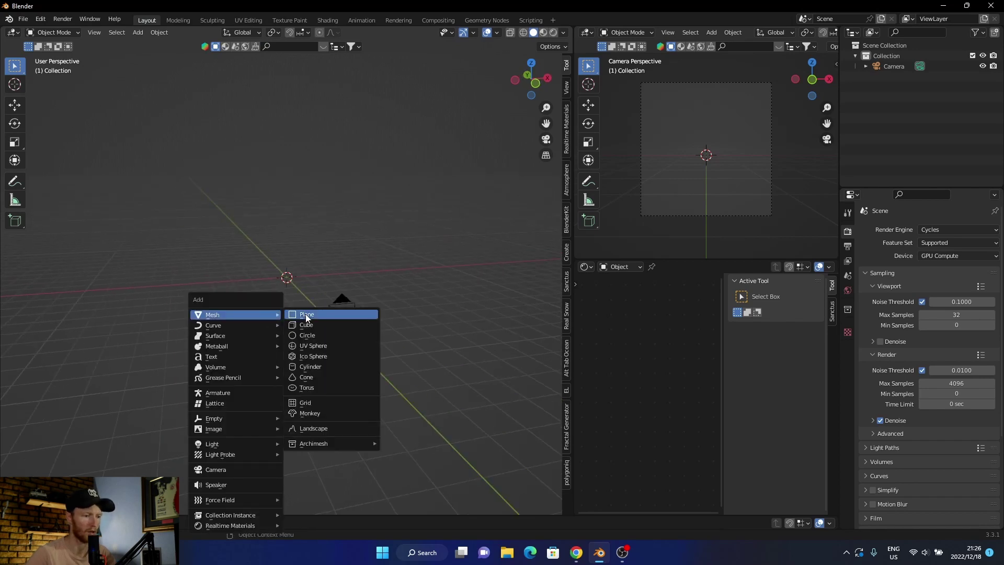
pyautogui.click(308, 324)
pyautogui.press('g')
pyautogui.press('z')
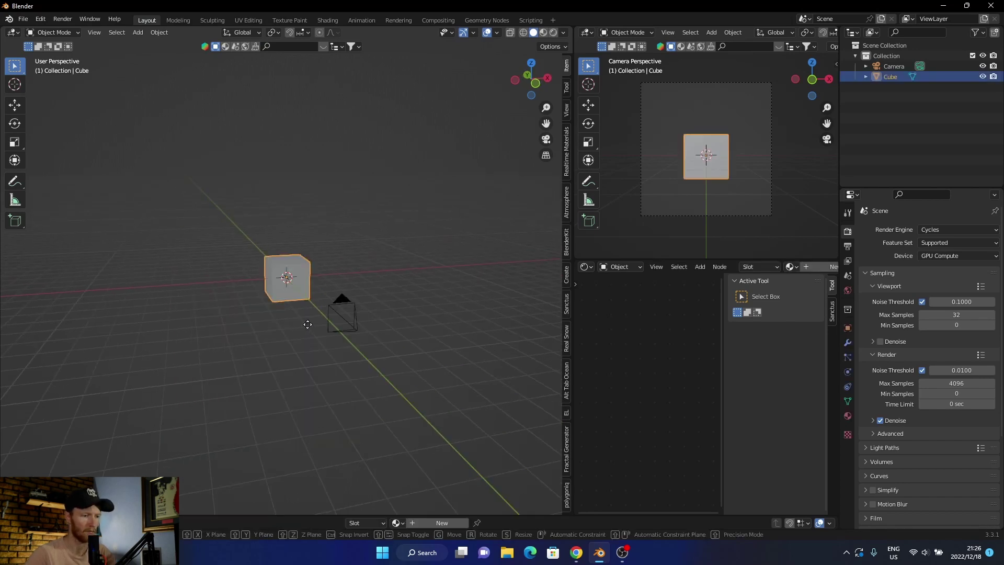
pyautogui.click(271, 293)
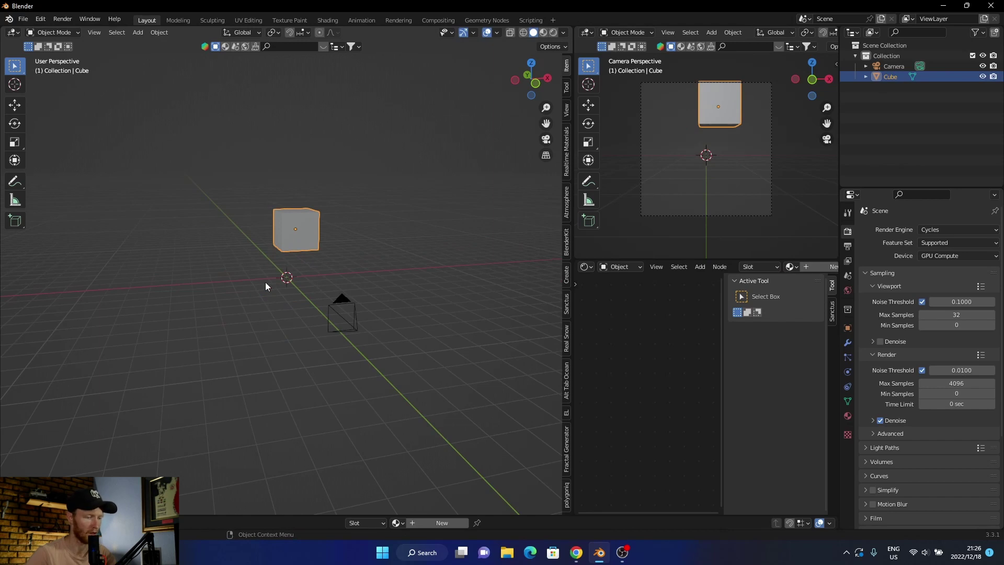
# - Add a UV sphere, place it beside the cube, and shade it smooth
pyautogui.hotkey('shift', 'a')
pyautogui.moveTo(265, 281)
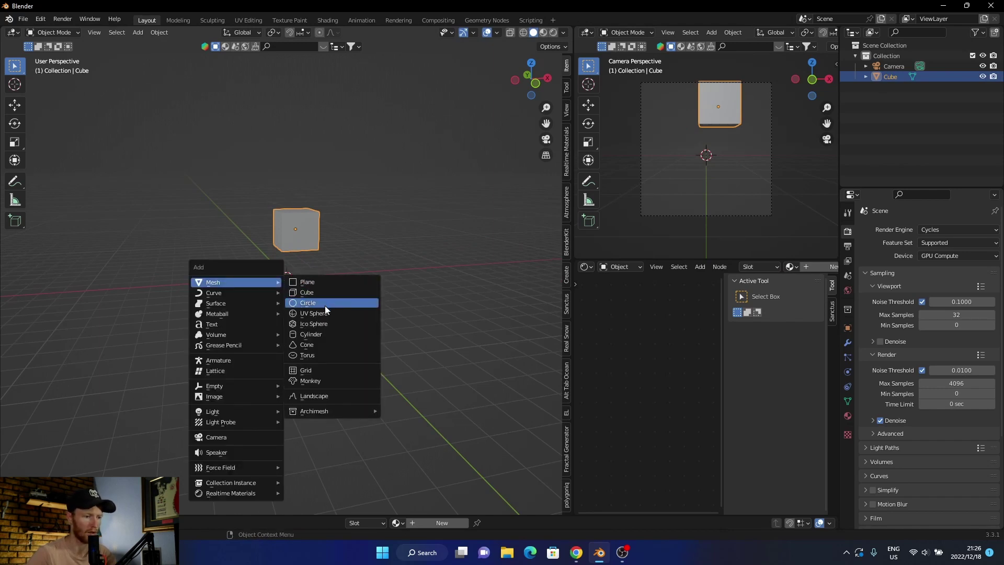
pyautogui.click(314, 314)
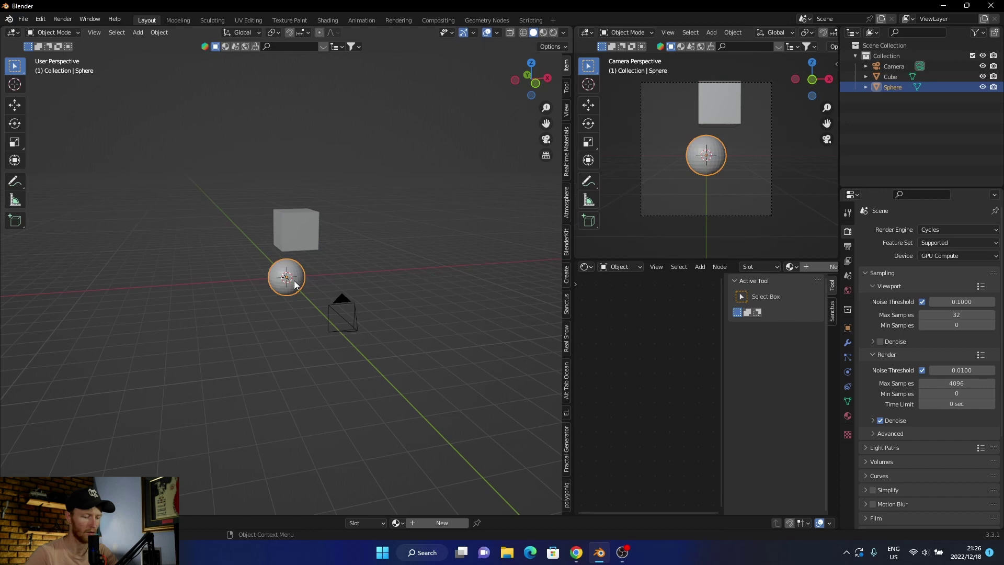
pyautogui.press('g')
pyautogui.click(243, 233)
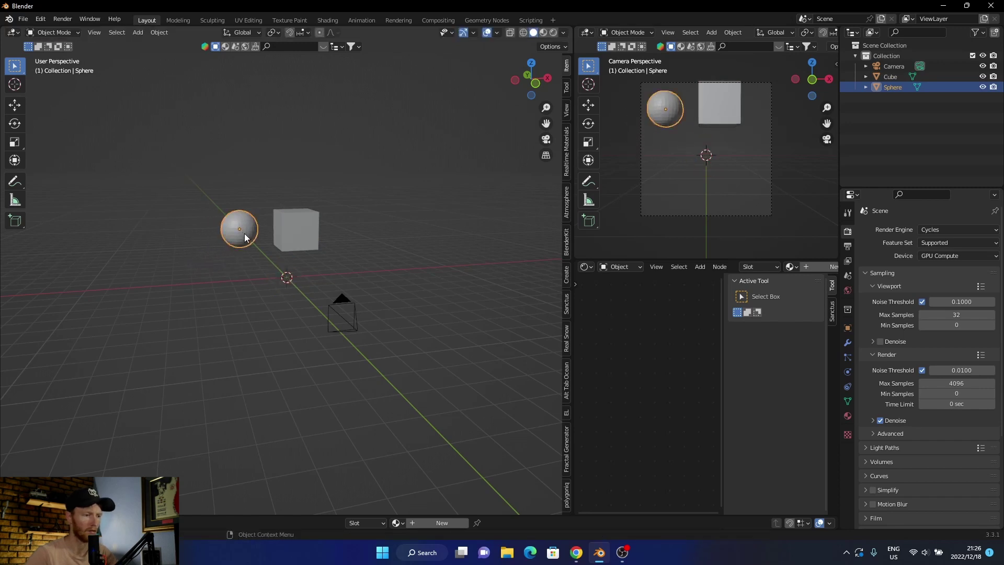
pyautogui.rightClick(243, 233)
pyautogui.click(240, 242)
pyautogui.rightClick(240, 239)
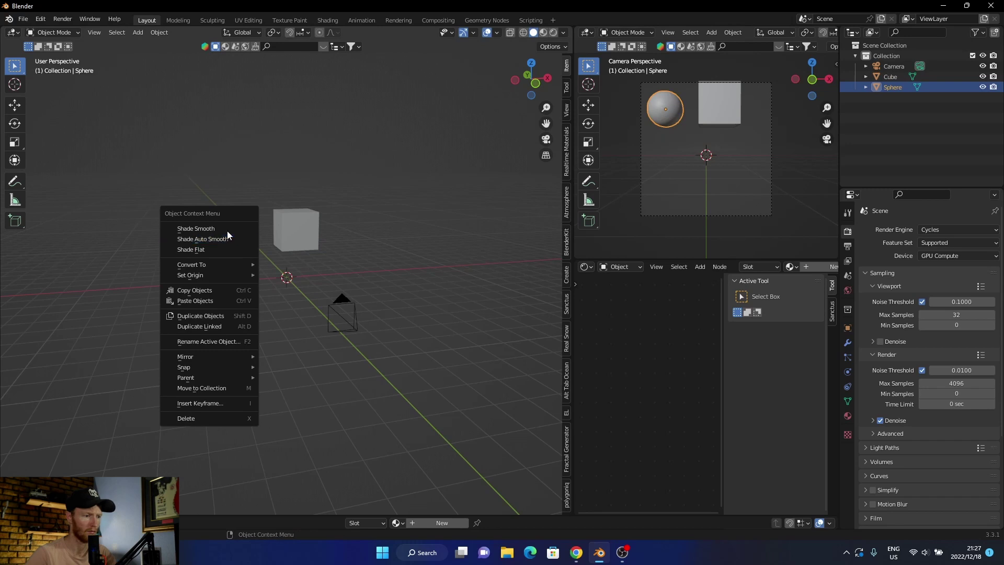
pyautogui.click(237, 229)
pyautogui.click(293, 233)
pyautogui.click(230, 327)
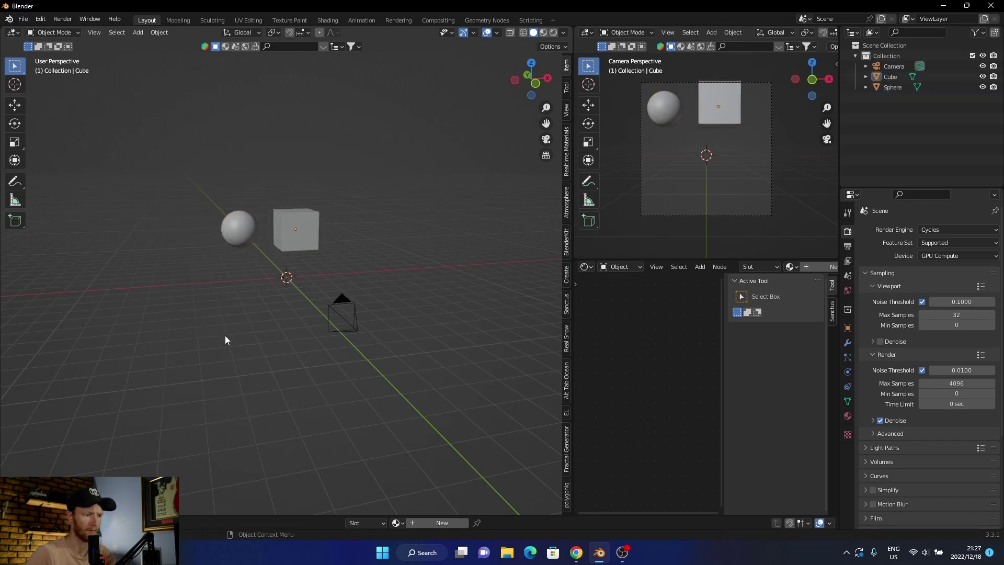
# - Apply the Bumped Metal material from the Metal category to the sphere
pyautogui.moveTo(224, 341); pyautogui.dragTo(229, 381, button='middle')
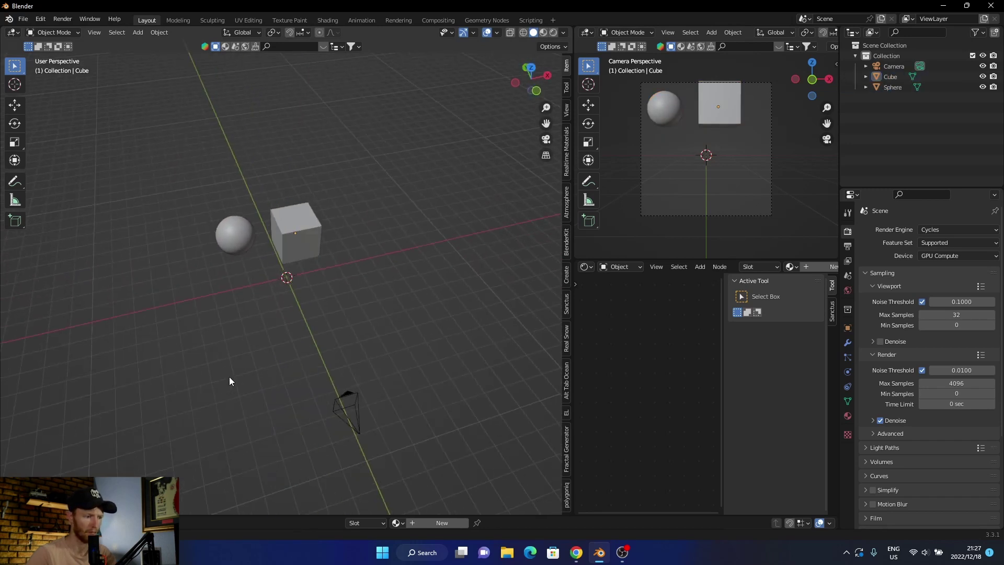
pyautogui.click(240, 240)
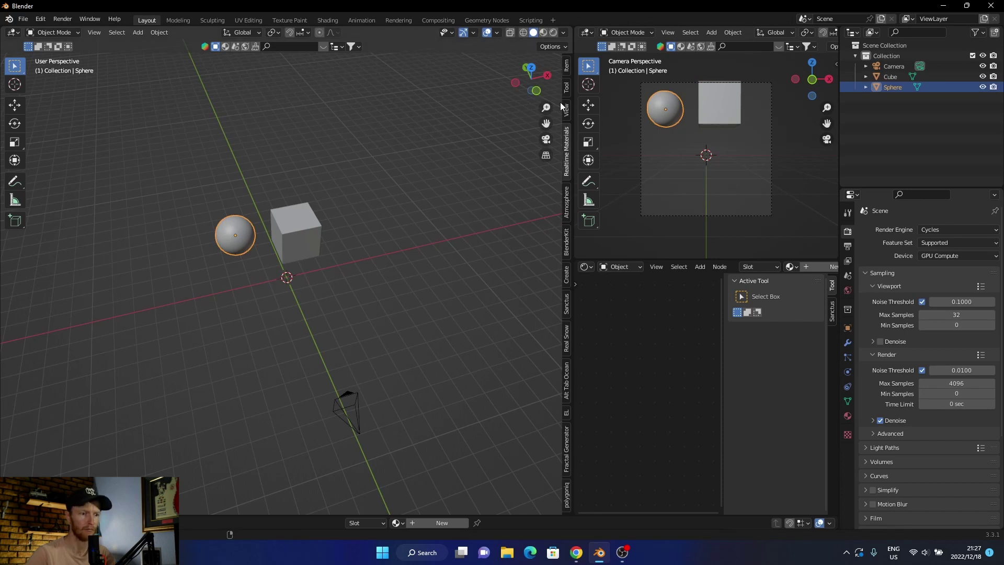
pyautogui.moveTo(561, 101); pyautogui.dragTo(465, 98)
pyautogui.click(481, 75)
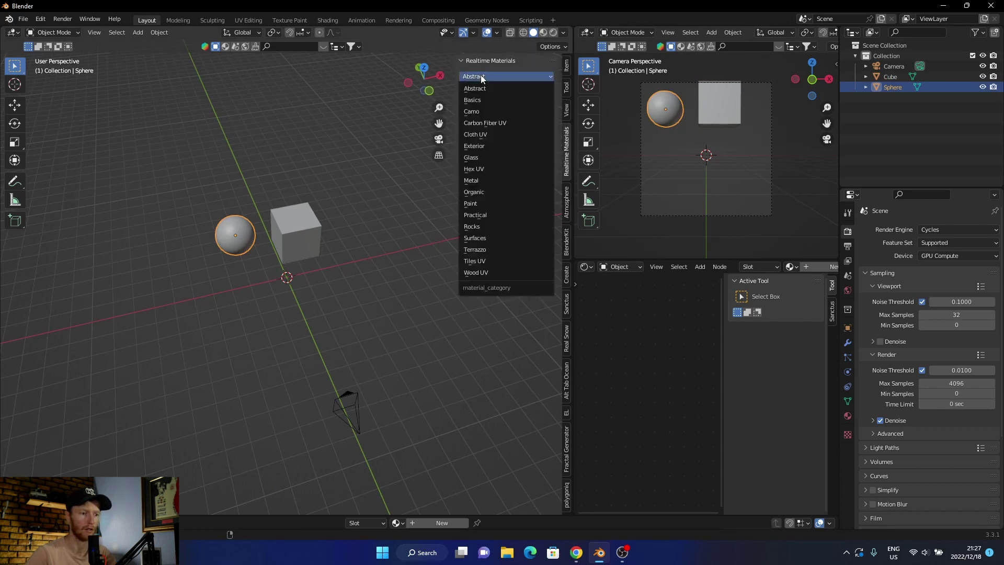
pyautogui.click(479, 181)
pyautogui.click(501, 127)
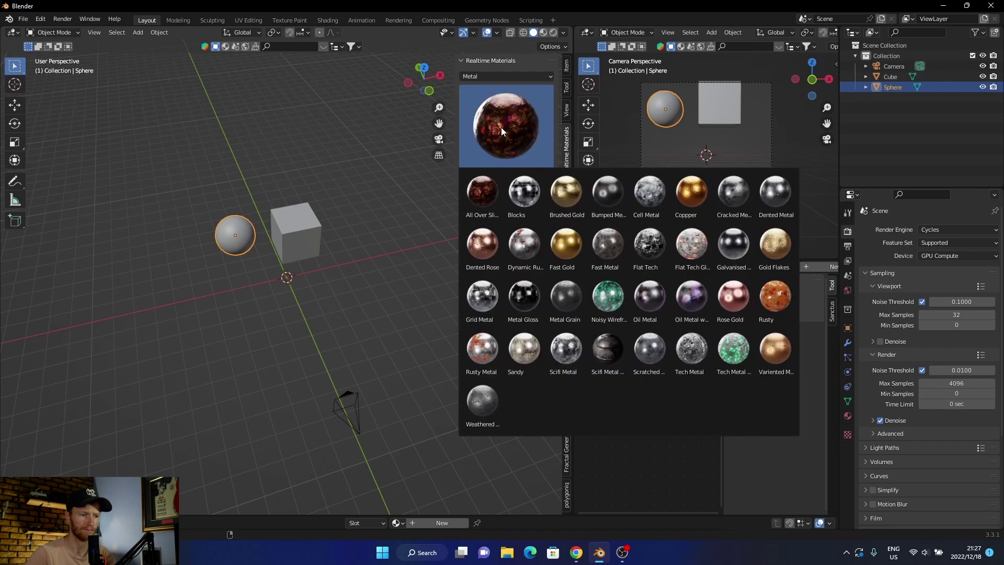
pyautogui.click(606, 196)
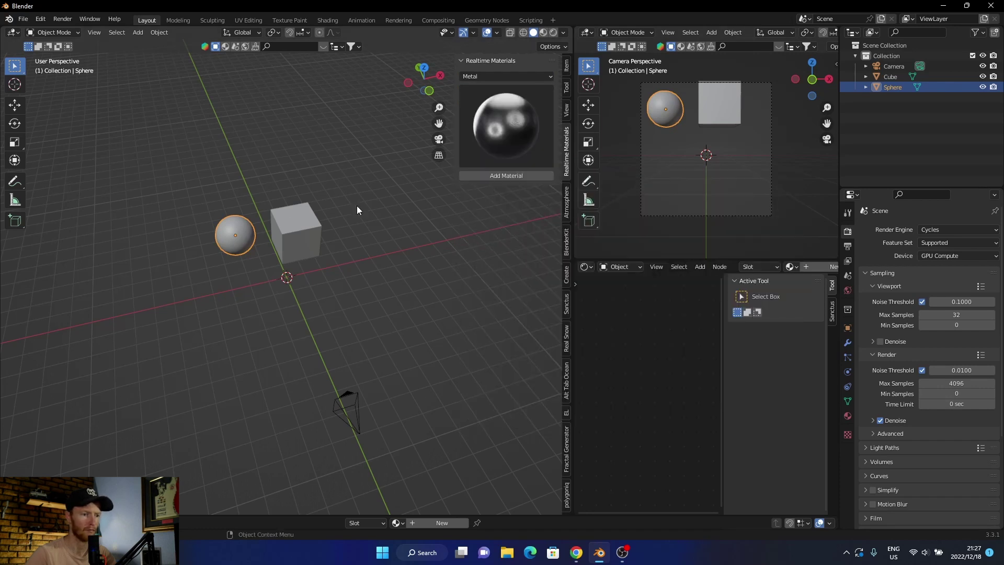
pyautogui.click(491, 175)
# - Give the cube the 2 Color Paint material from the Paint category
pyautogui.click(297, 229)
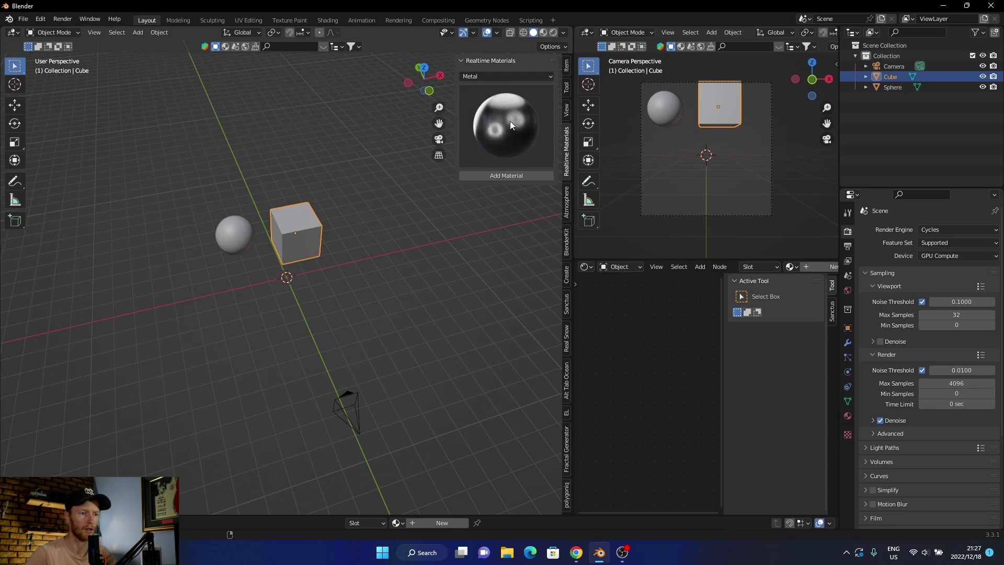
pyautogui.click(503, 76)
pyautogui.click(481, 200)
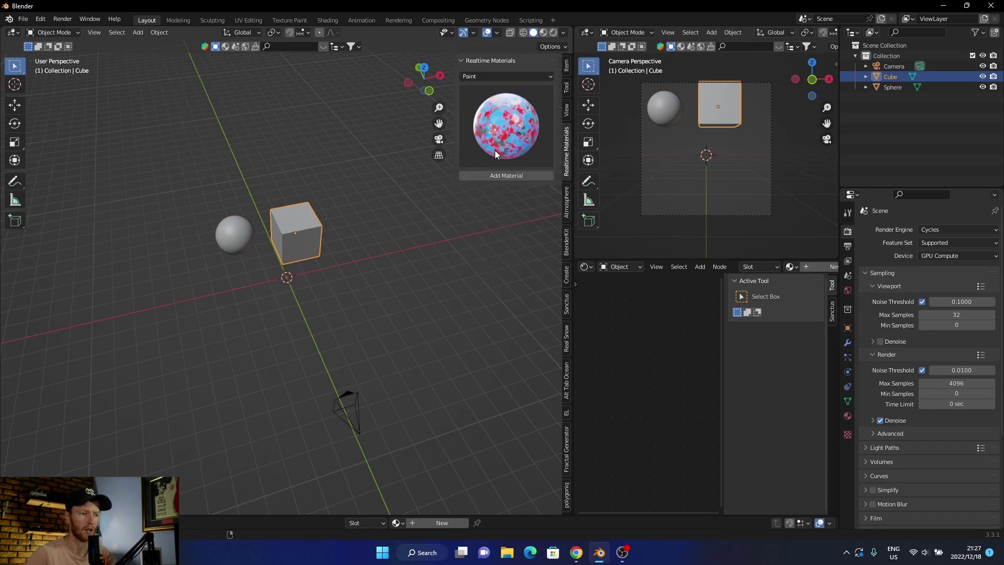
pyautogui.click(494, 173)
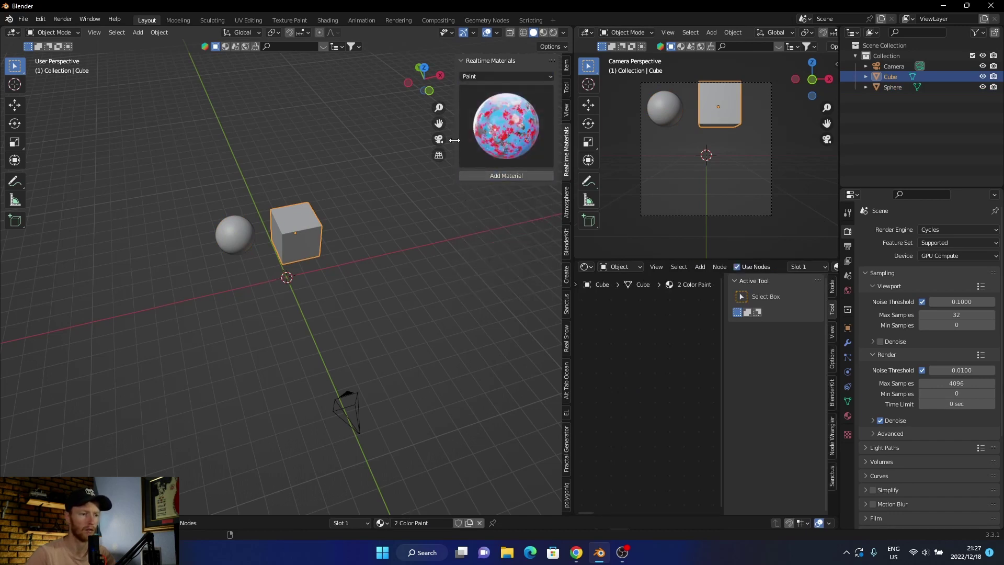
pyautogui.moveTo(456, 129); pyautogui.dragTo(559, 130)
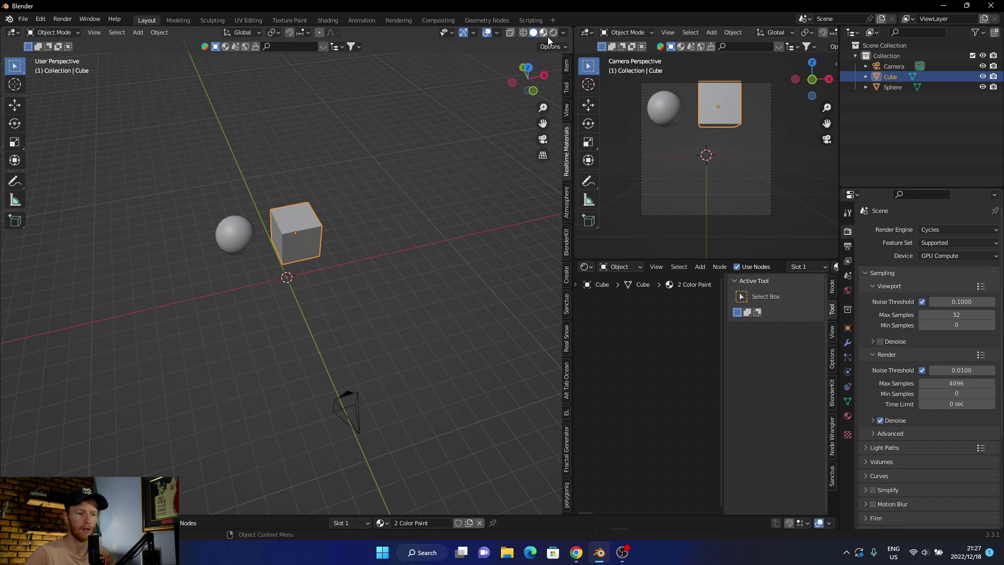
# - In the World nodes, add a Sky Texture node and link its Color to the Background
pyautogui.click(630, 268)
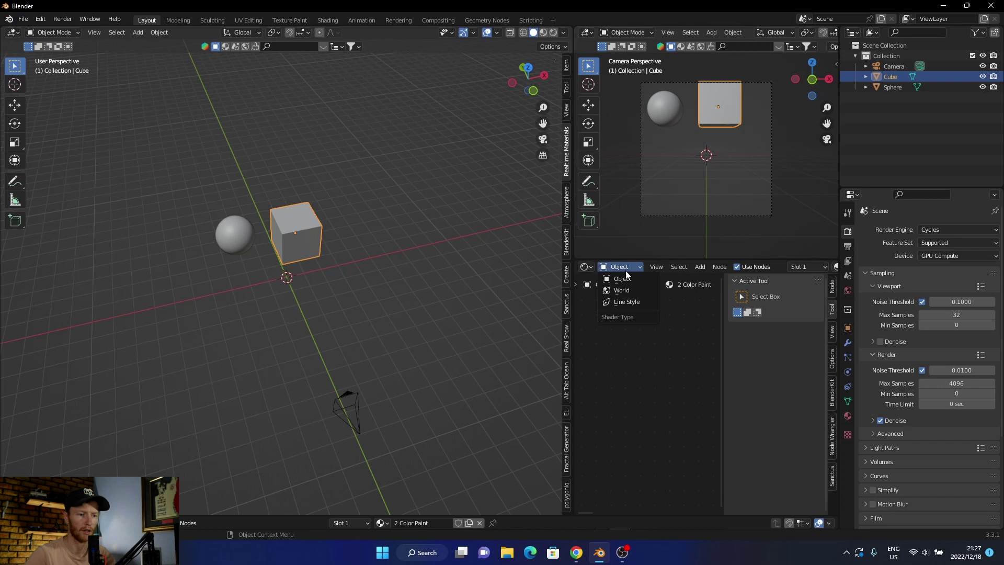
pyautogui.click(621, 289)
pyautogui.scroll(4, 622, 356)
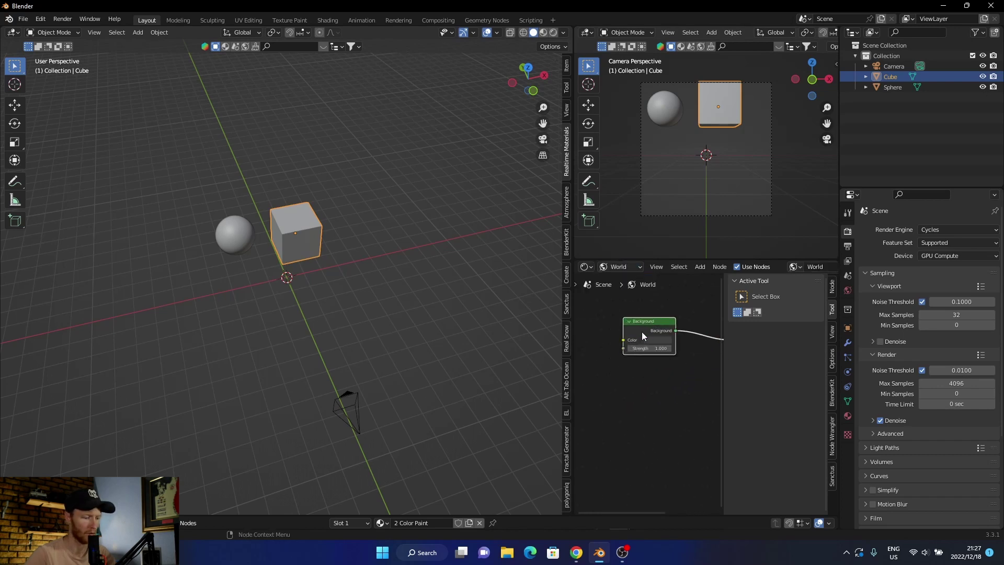
pyautogui.hotkey('shift', 'a')
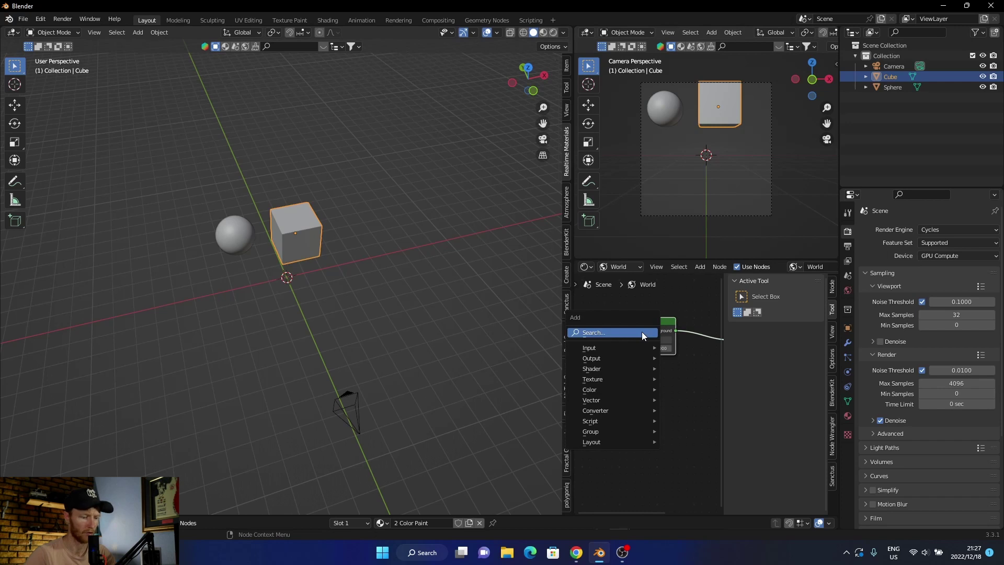
pyautogui.click(641, 331)
pyautogui.write('sk')
pyautogui.click(666, 350)
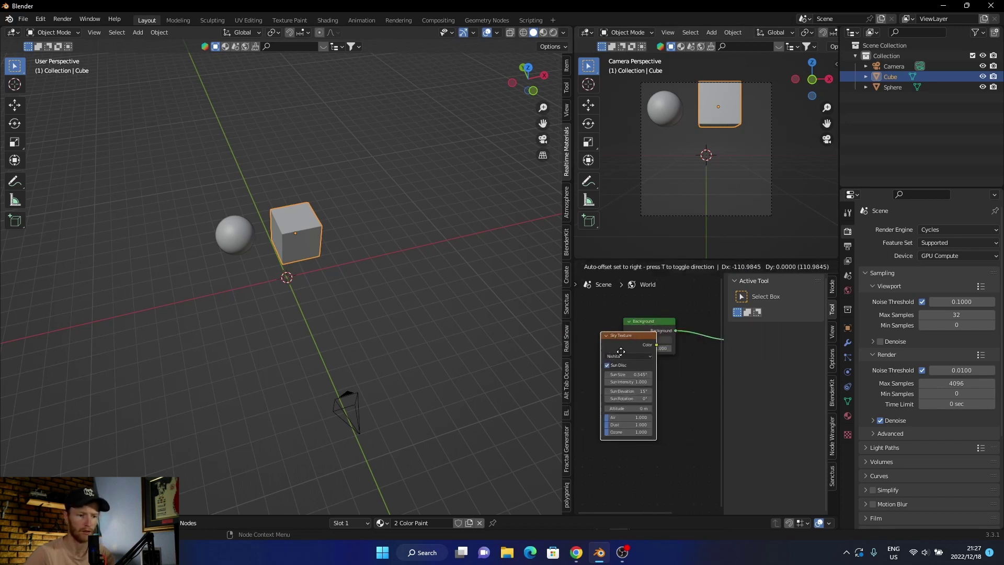
pyautogui.click(649, 328)
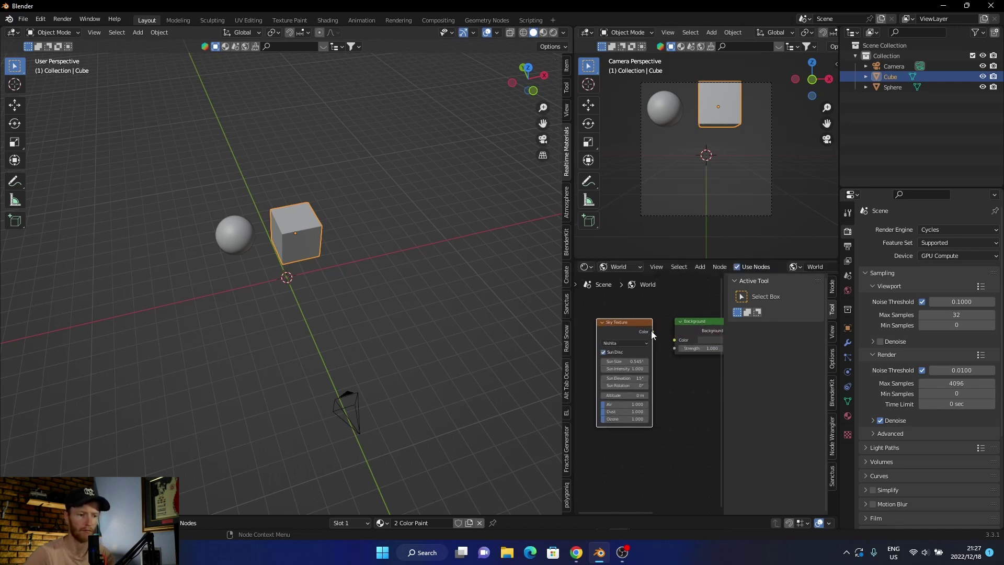
pyautogui.moveTo(652, 332); pyautogui.dragTo(675, 339)
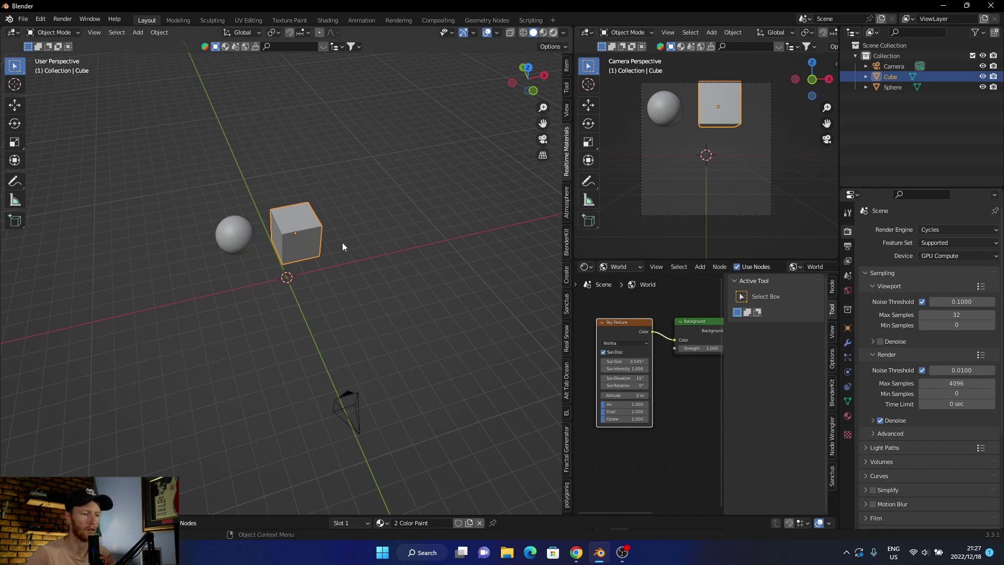
# - Preview the sky horizon in Rendered shading, then return to Solid shading
pyautogui.press('z')
pyautogui.moveTo(325, 270); pyautogui.dragTo(350, 218, button='middle')
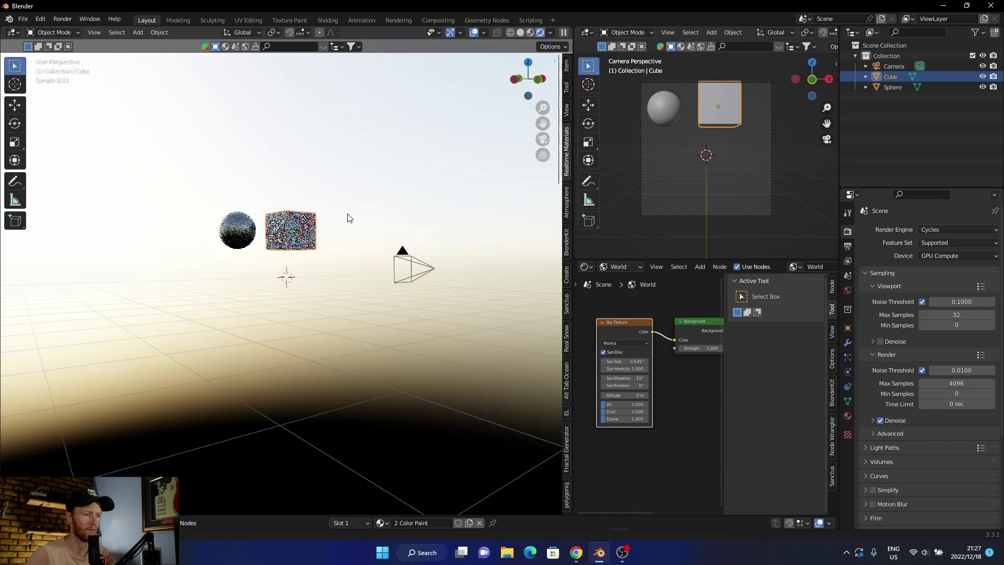
pyautogui.scroll(3, 330, 234)
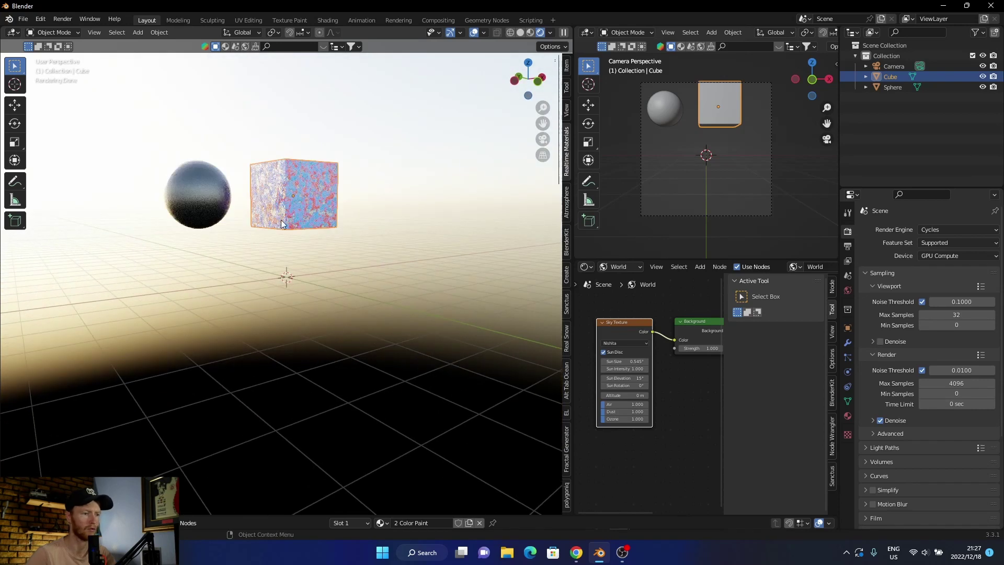
pyautogui.click(520, 34)
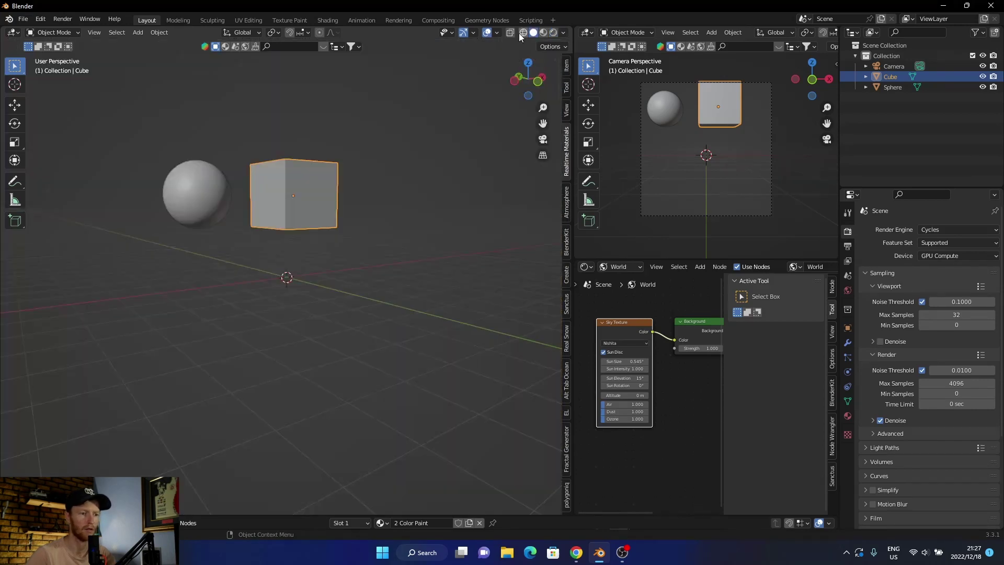
# - In the Fractal Generator panel, pick Cube as Structure Object and Sphere as Seed Object
pyautogui.moveTo(560, 181); pyautogui.dragTo(469, 186)
pyautogui.click(566, 443)
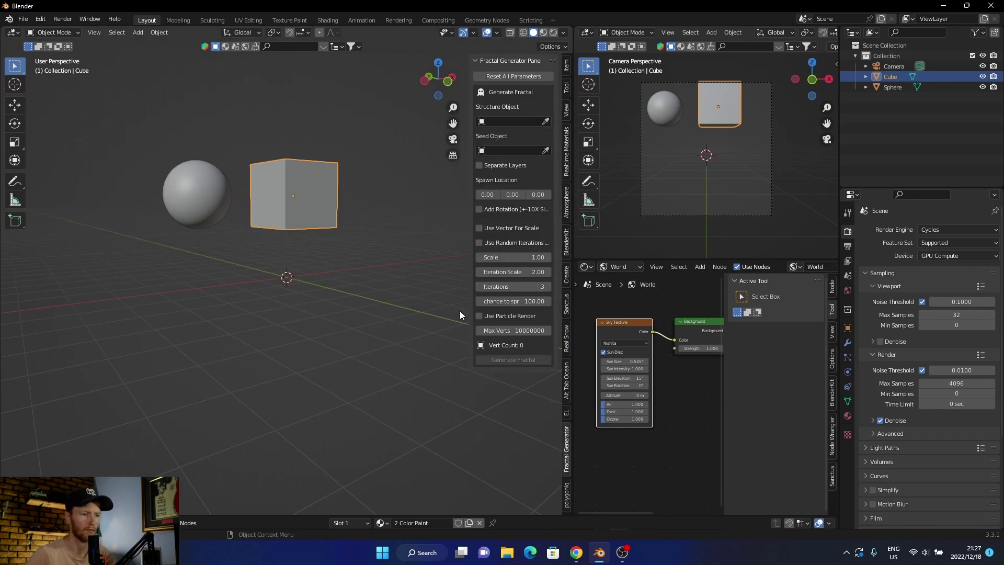
pyautogui.click(545, 122)
pyautogui.click(289, 178)
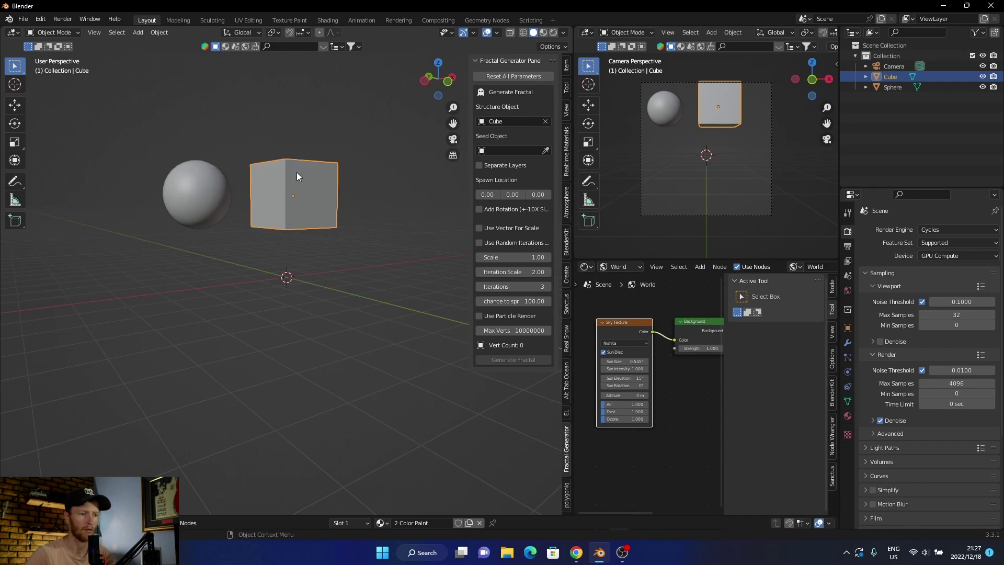
pyautogui.click(545, 151)
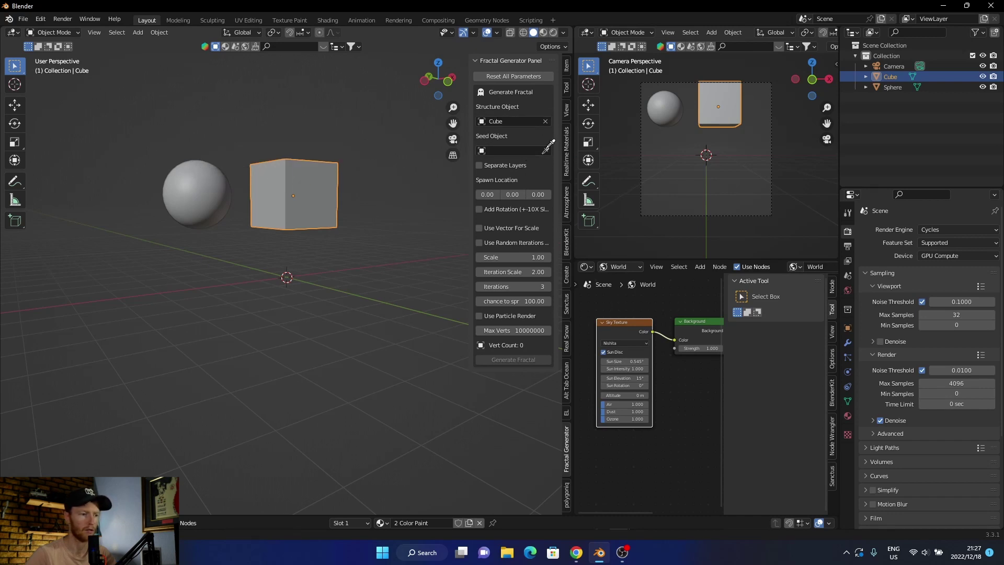
pyautogui.click(191, 180)
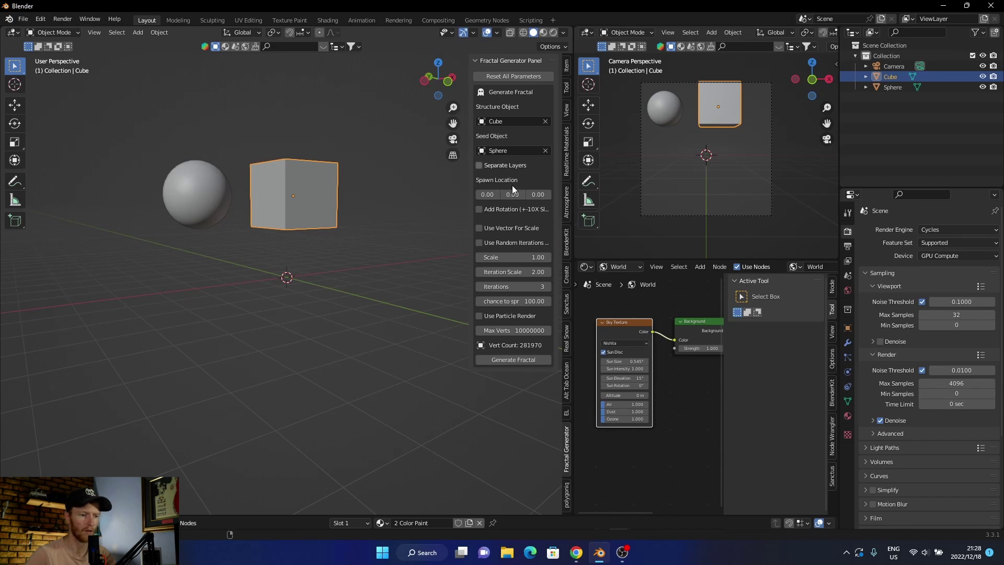
# - Generate the fractal and move it to the left
pyautogui.click(516, 360)
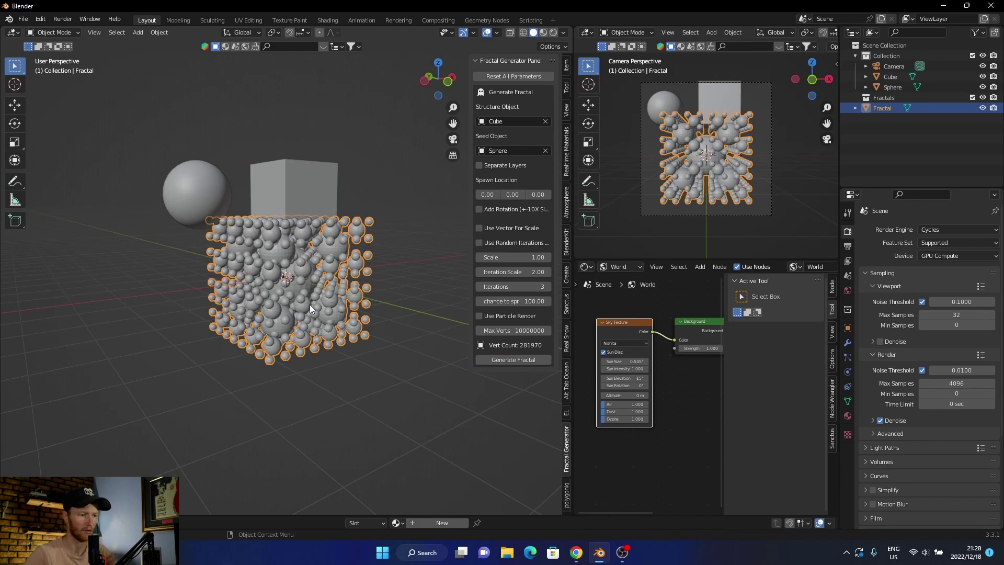
pyautogui.press('g')
pyautogui.click(178, 324)
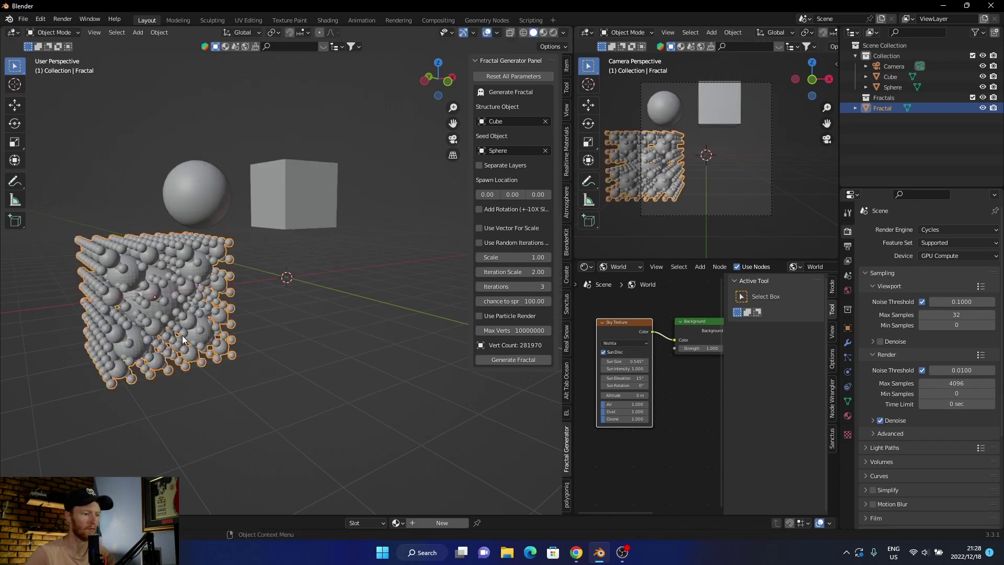
# - Hide the original Sphere and Cube in the outliner, then select the Fractal
pyautogui.moveTo(162, 410); pyautogui.dragTo(269, 418, button='middle')
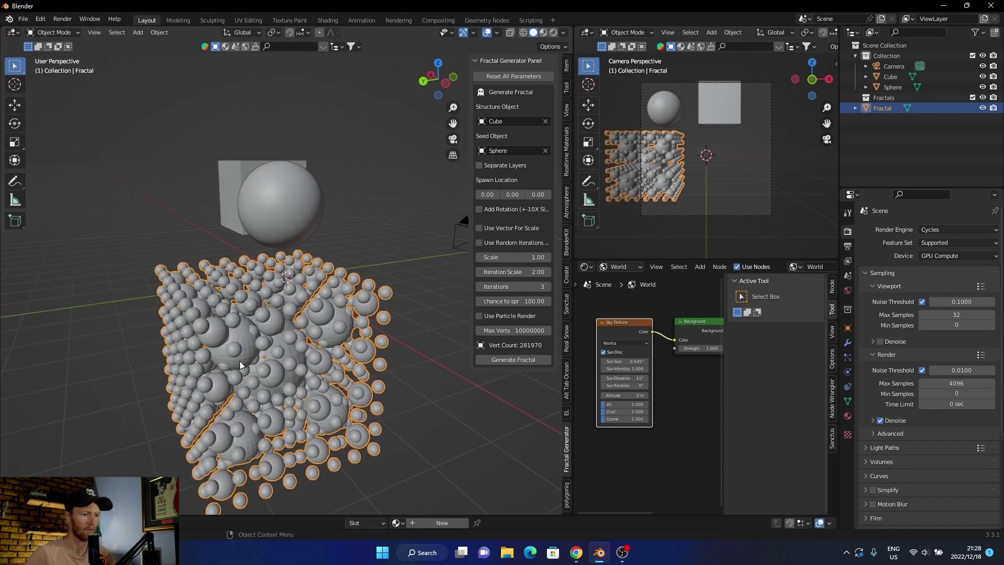
pyautogui.click(272, 198)
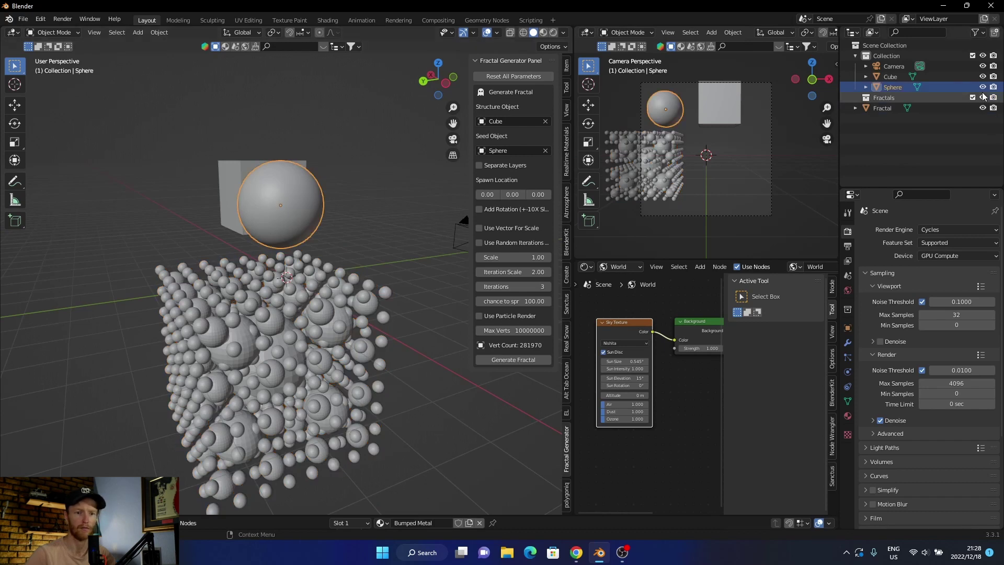
pyautogui.click(982, 88)
pyautogui.click(271, 198)
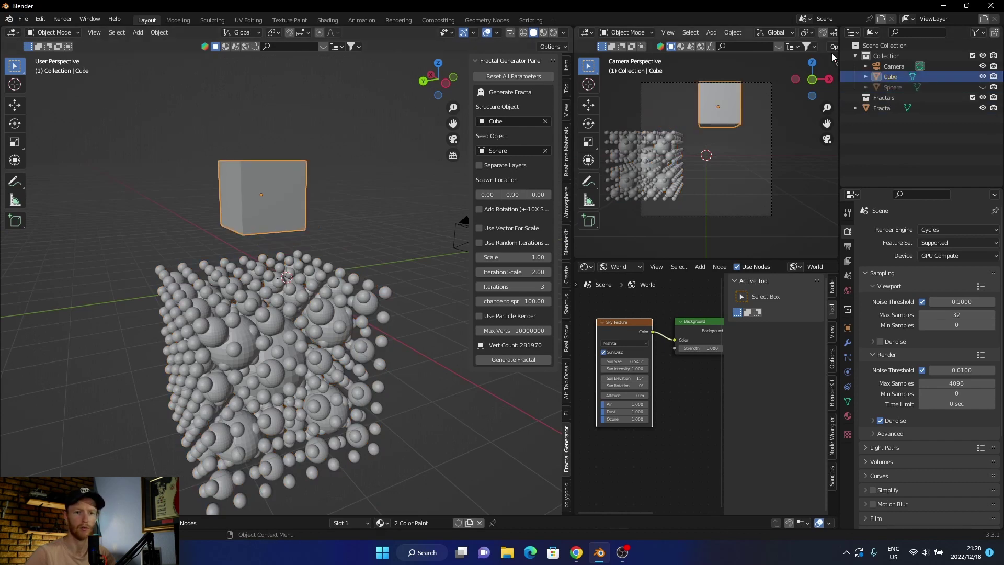
pyautogui.click(982, 77)
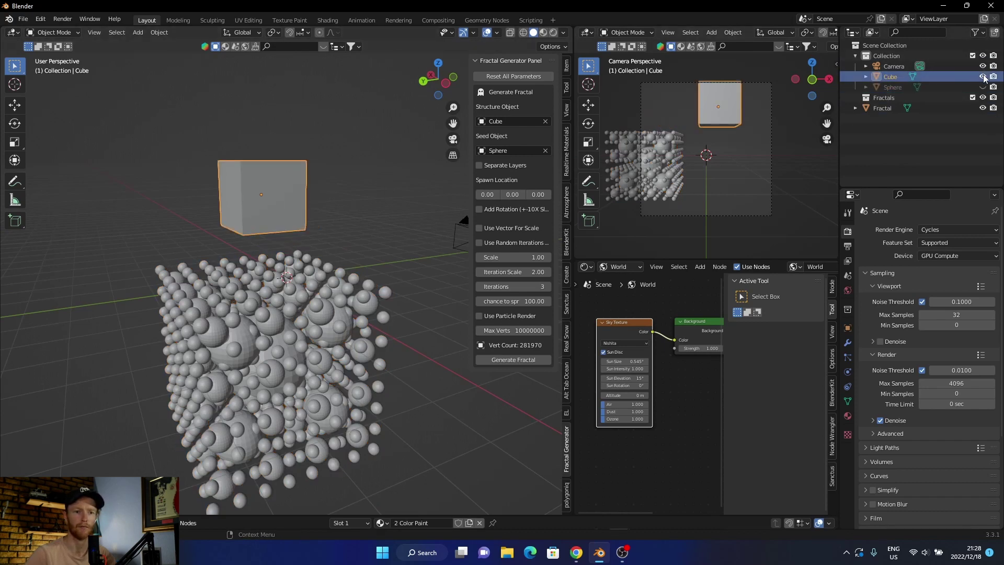
pyautogui.click(344, 356)
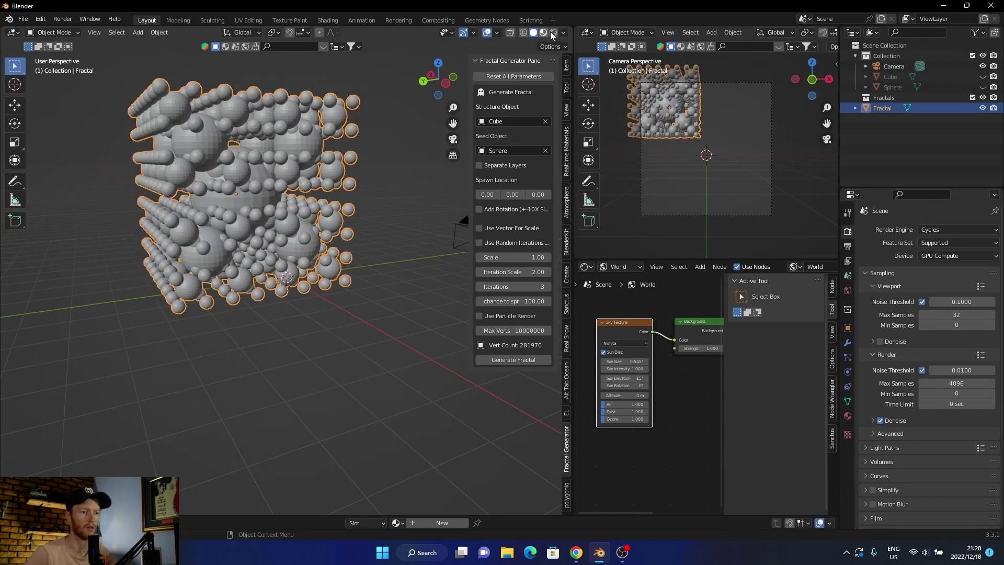
# - View the Fractal in Rendered shading while toggling the Cube and Sphere visibility
pyautogui.click(551, 33)
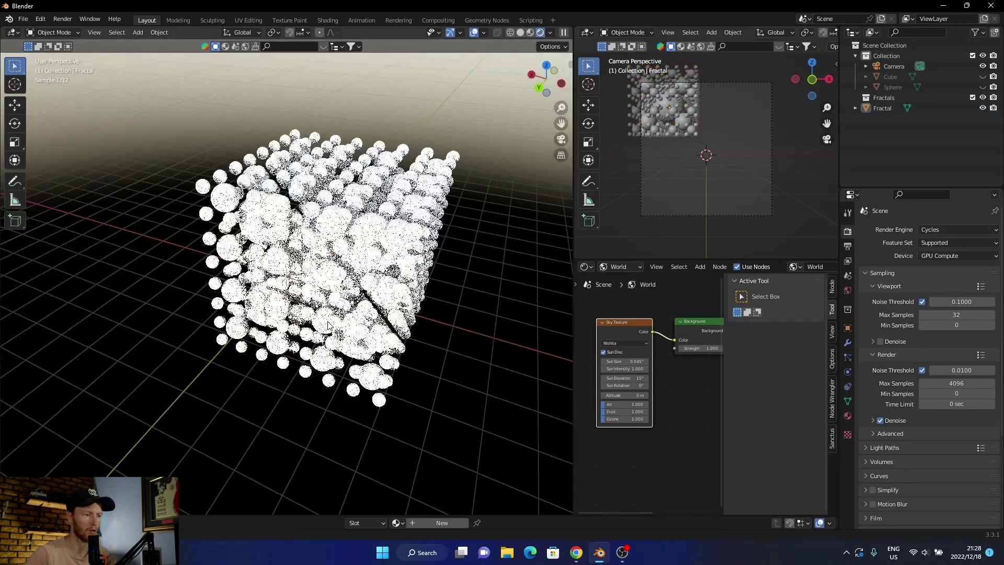
pyautogui.moveTo(328, 325); pyautogui.dragTo(459, 302, button='middle')
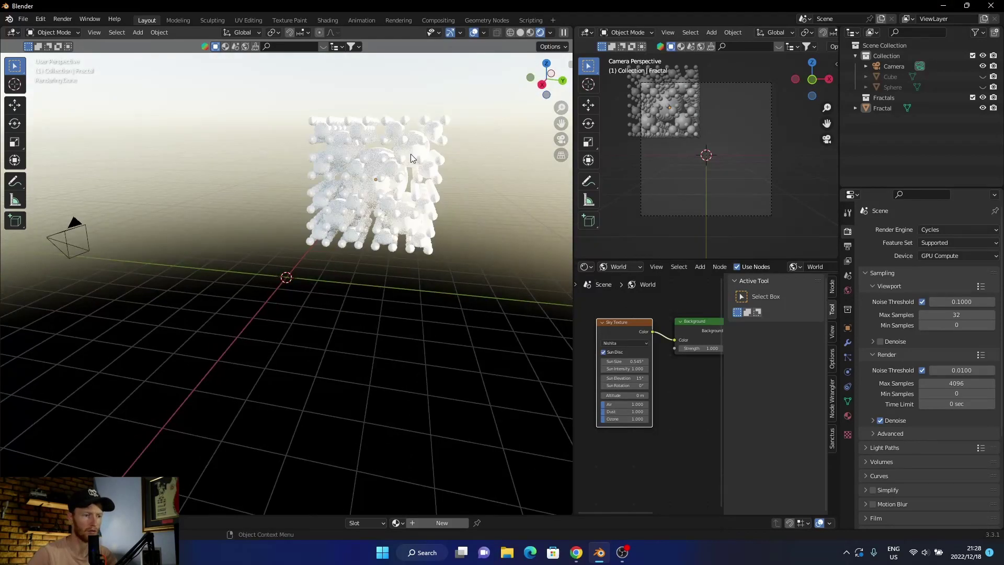
pyautogui.click(382, 188)
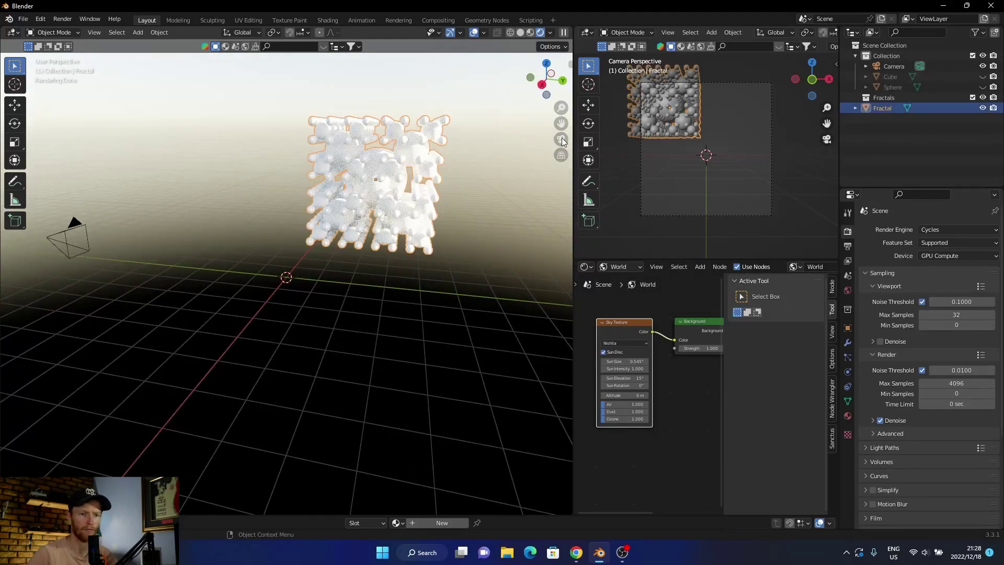
pyautogui.click(982, 88)
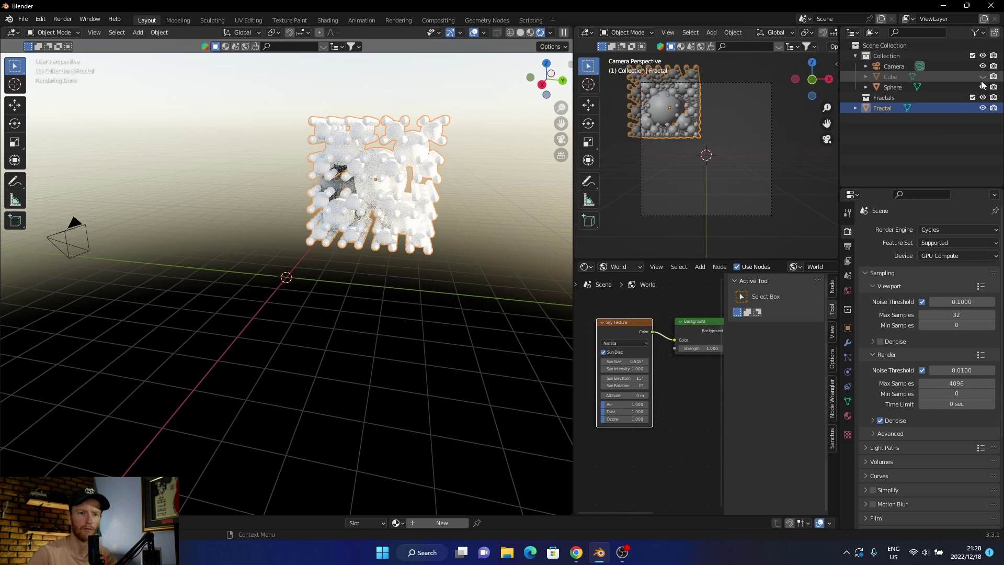
pyautogui.click(982, 77)
pyautogui.click(274, 206)
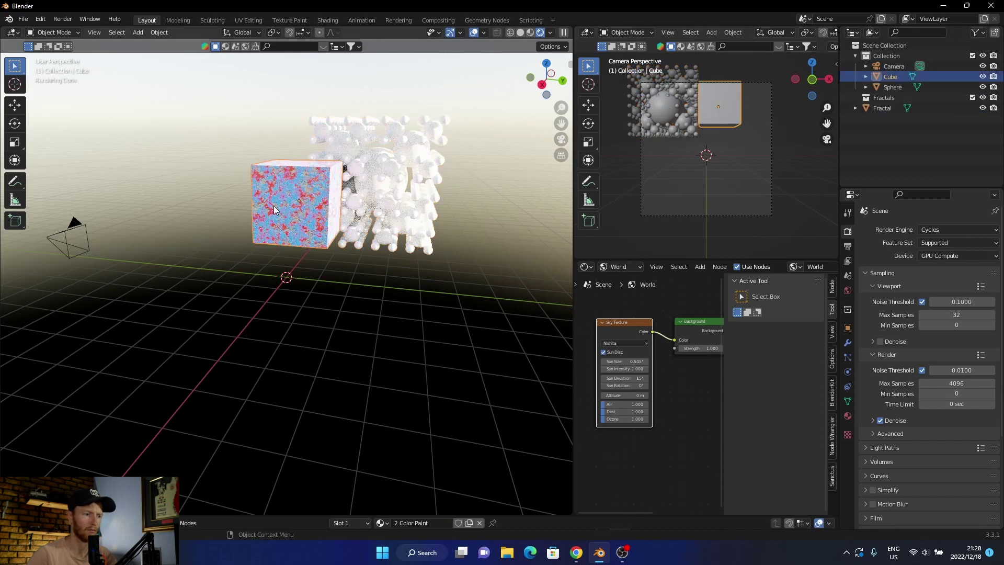
pyautogui.press('h')
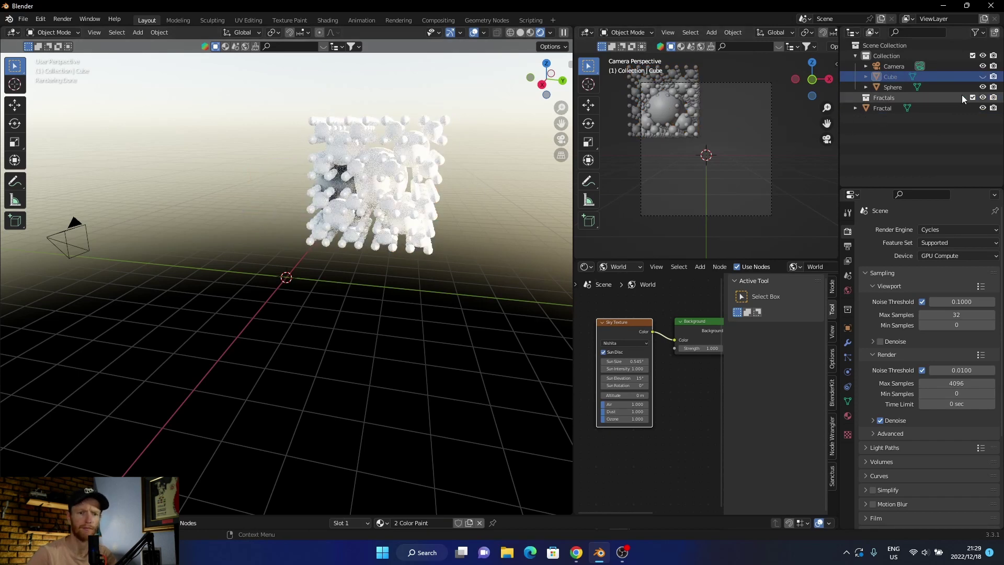
pyautogui.click(982, 77)
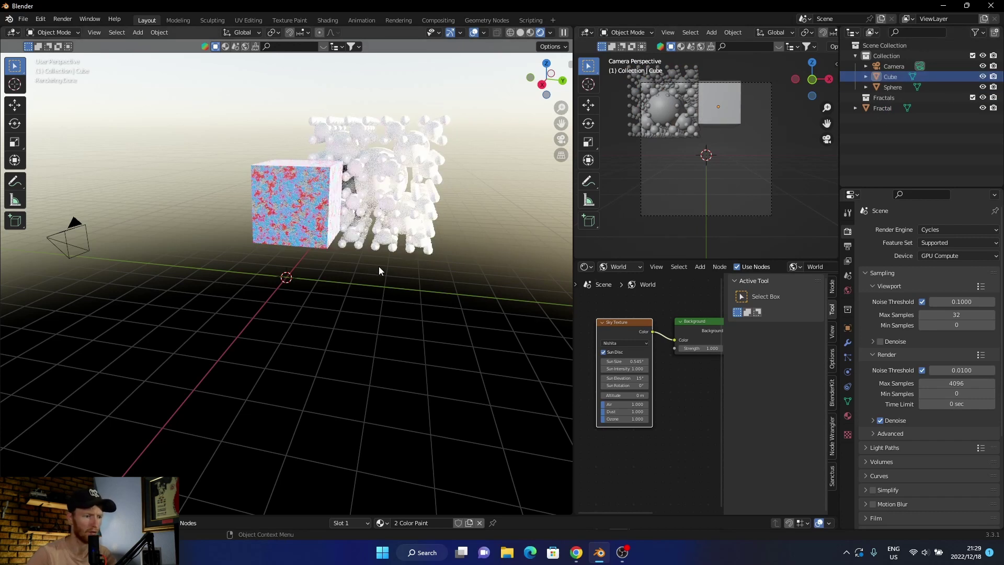
# - Hide the Cube and Sphere again and shade the Fractal smooth
pyautogui.scroll(4, 340, 261)
pyautogui.moveTo(380, 270); pyautogui.dragTo(263, 245, button='middle')
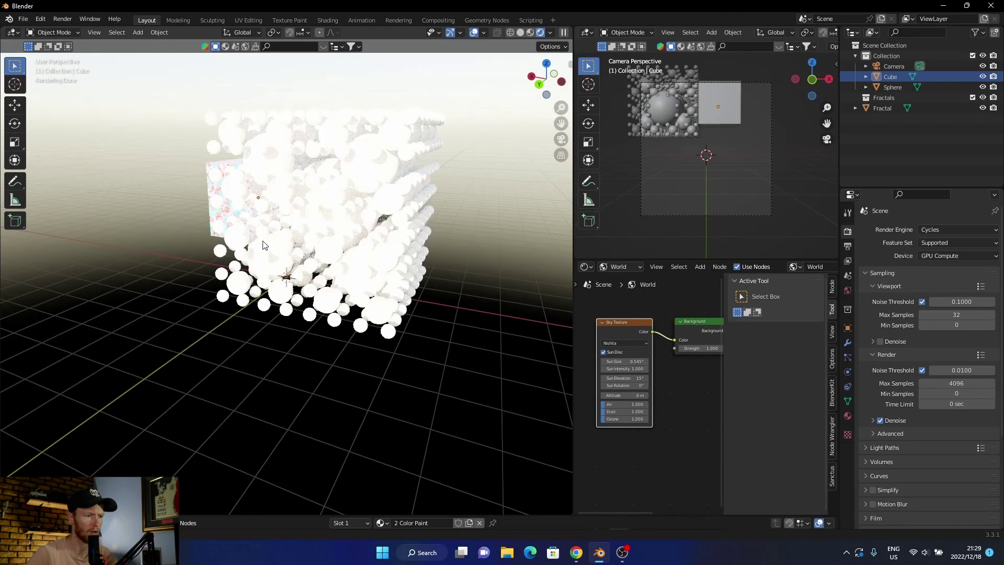
pyautogui.click(375, 176)
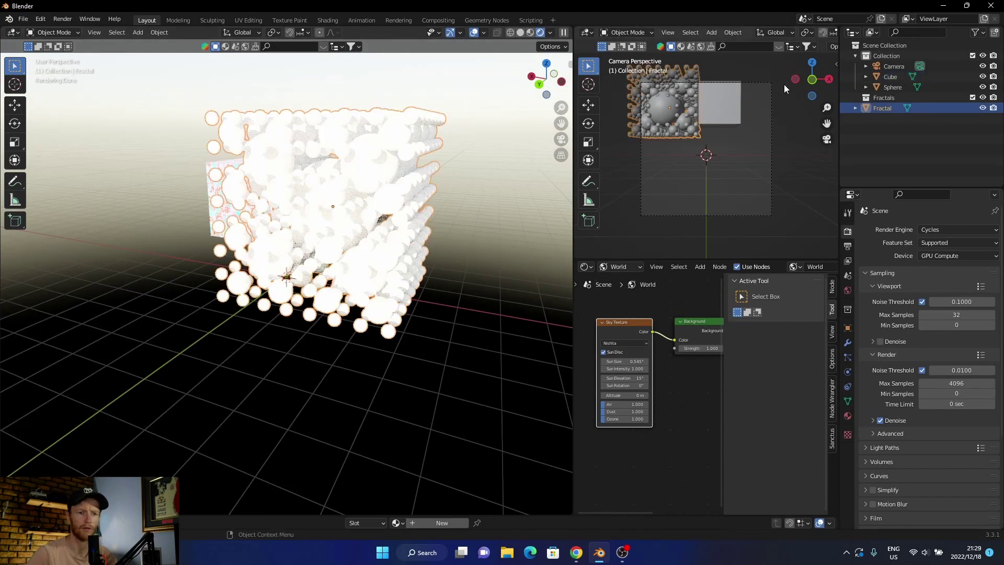
pyautogui.moveTo(982, 76); pyautogui.dragTo(983, 87)
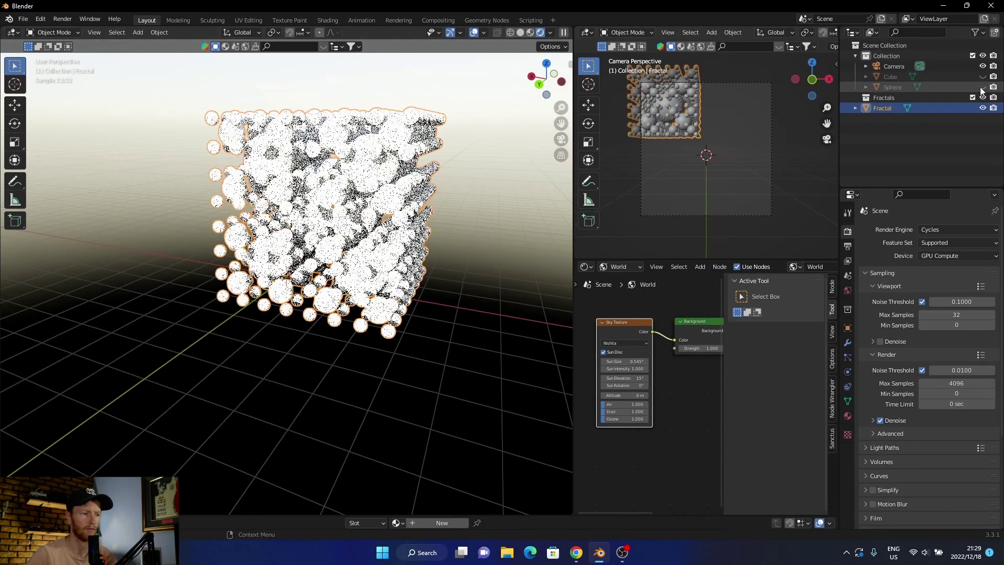
pyautogui.rightClick(341, 229)
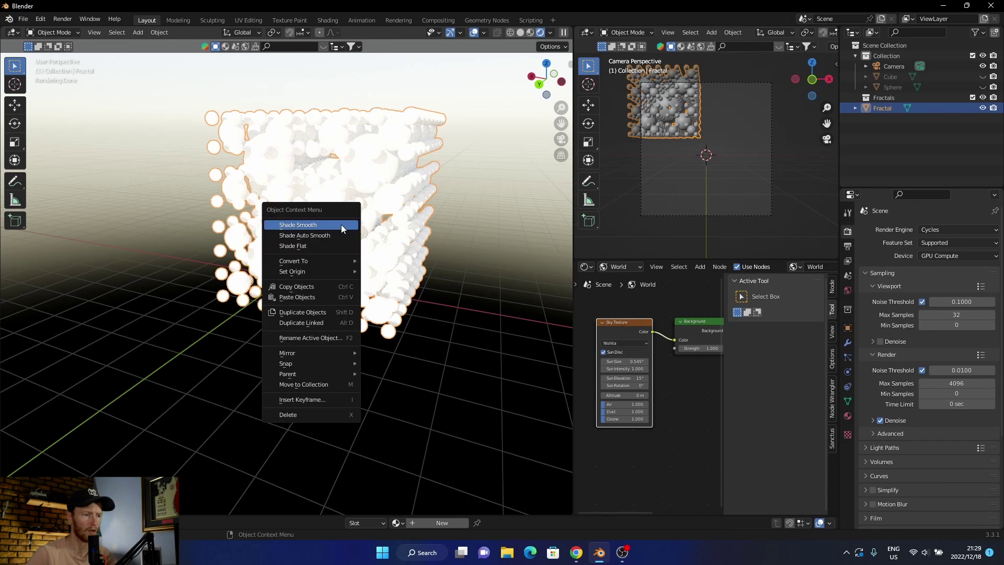
pyautogui.click(494, 204)
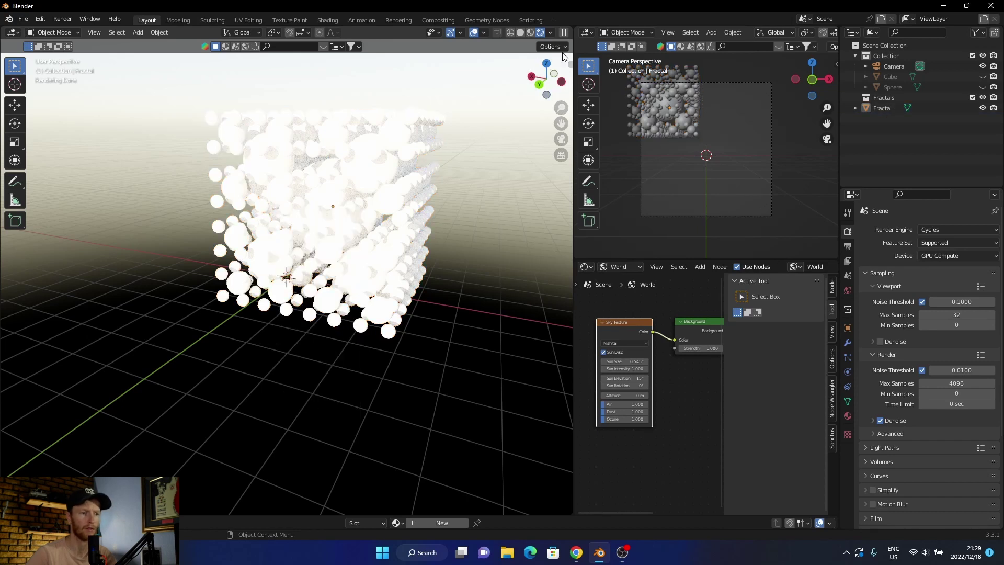
# - Add a new copy of the 2 Color Paint material to the Fractal from Realtime Materials
pyautogui.click(518, 33)
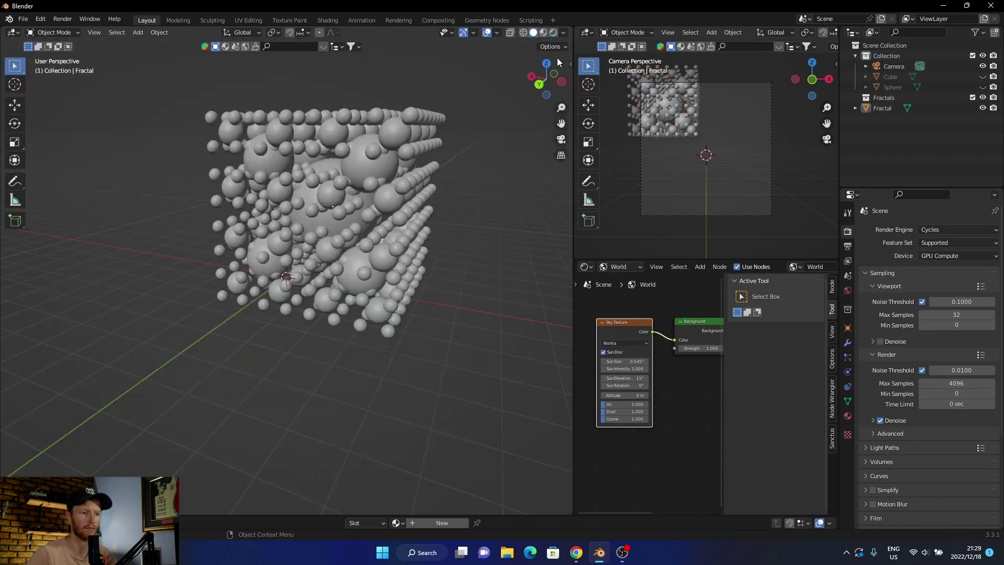
pyautogui.click(570, 64)
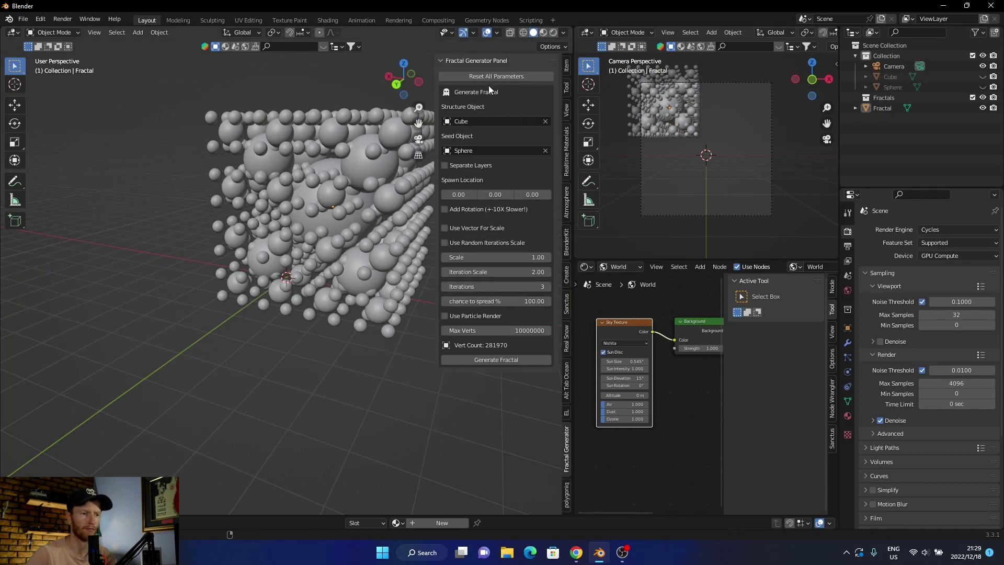
pyautogui.click(566, 150)
pyautogui.click(463, 114)
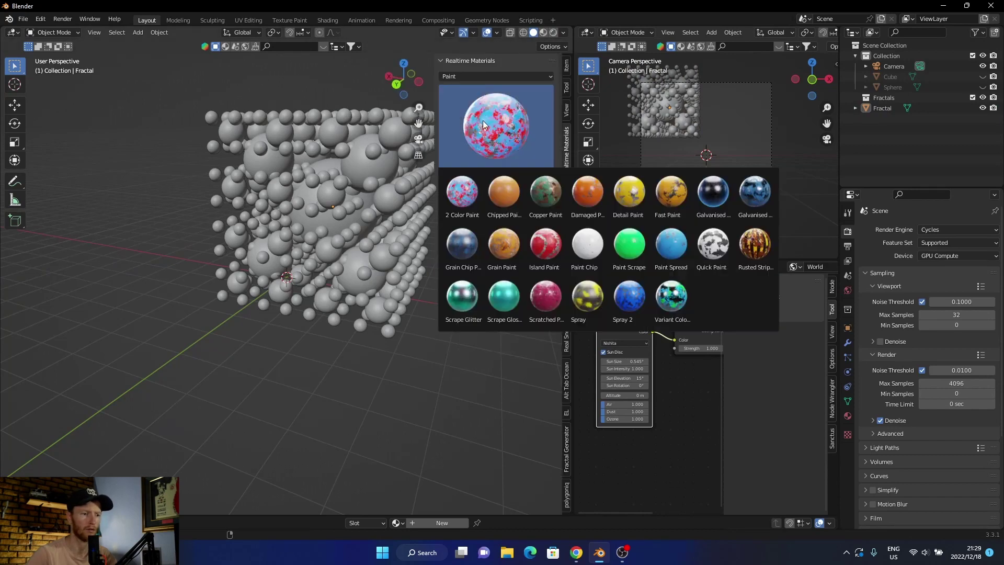
pyautogui.click(460, 192)
pyautogui.click(394, 187)
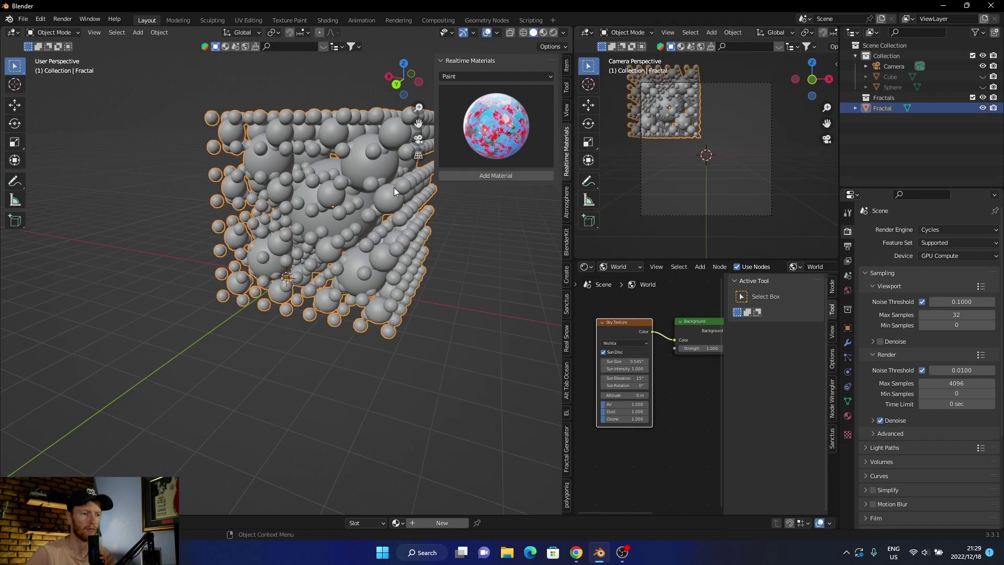
pyautogui.click(478, 173)
pyautogui.click(480, 204)
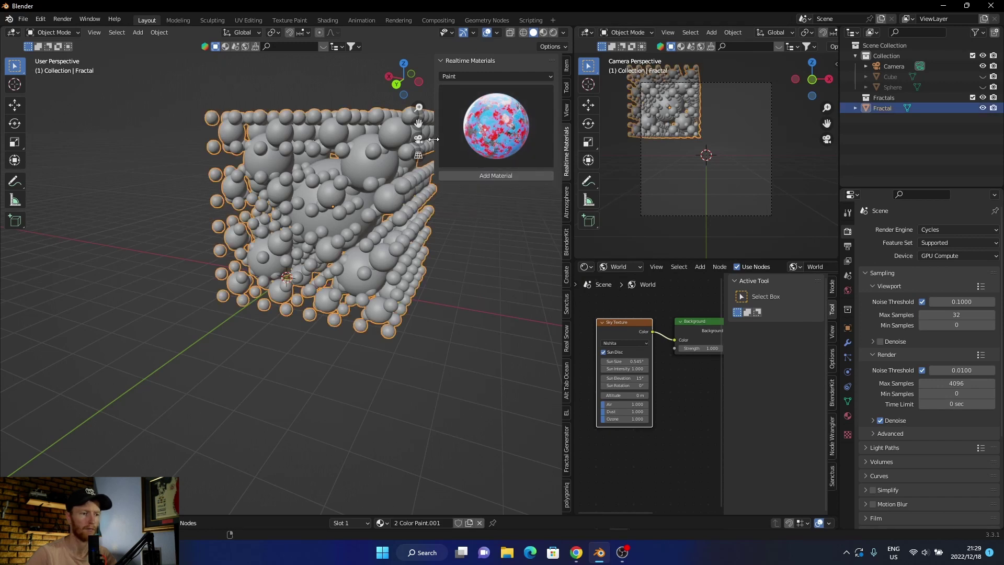
pyautogui.moveTo(435, 136); pyautogui.dragTo(549, 126)
# - Preview the painted fractal in Rendered shading from a lower, more level angle
pyautogui.click(553, 33)
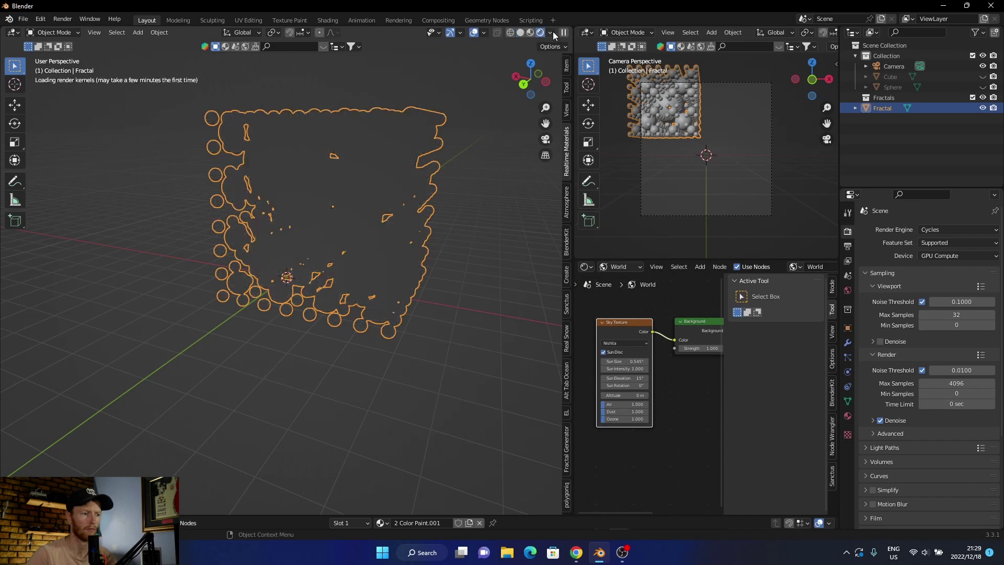
pyautogui.moveTo(306, 397); pyautogui.dragTo(312, 369, button='middle')
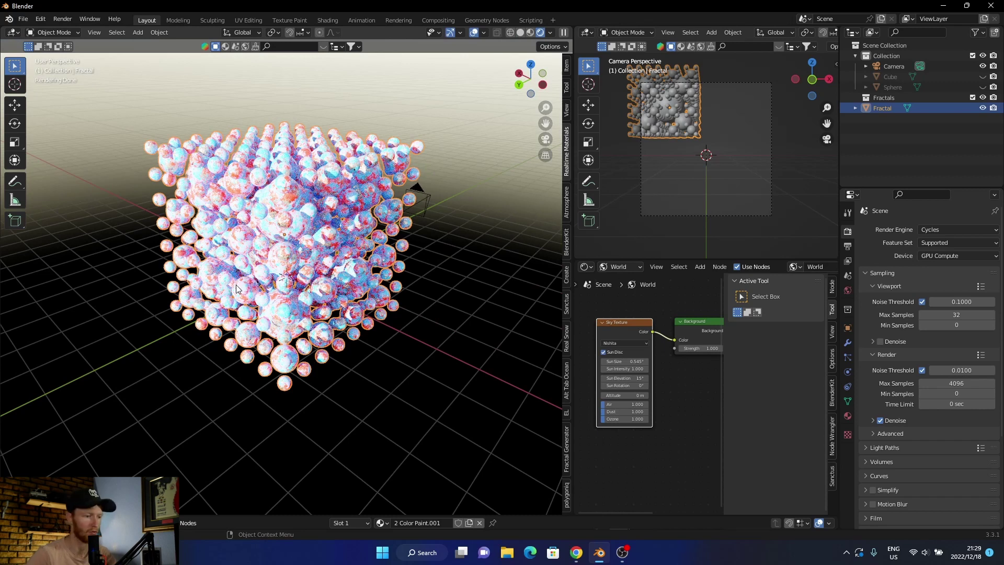
pyautogui.moveTo(236, 284); pyautogui.dragTo(252, 356, button='middle')
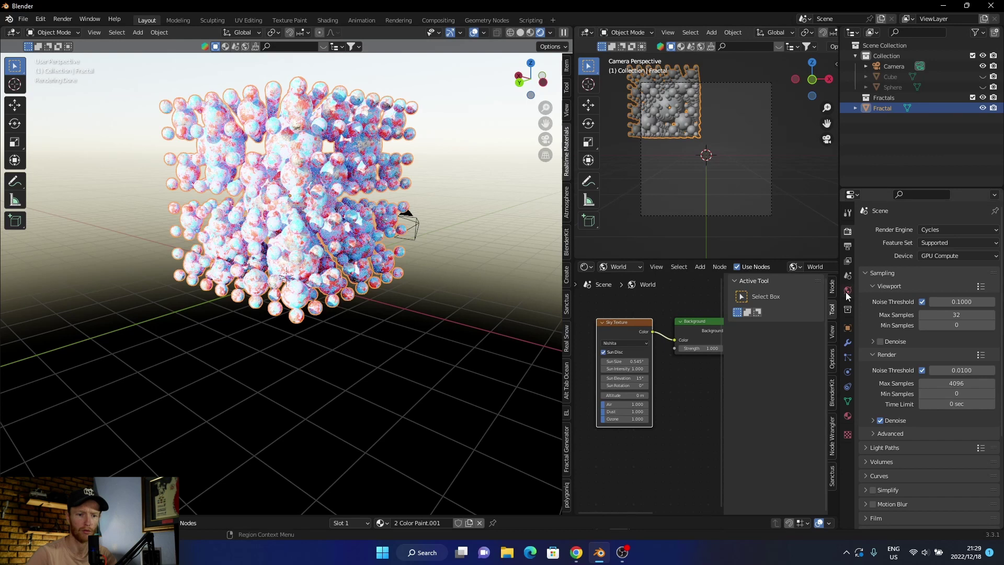
# - Lower the world background Strength to 0.5 and delete the Sky Texture node
pyautogui.click(848, 290)
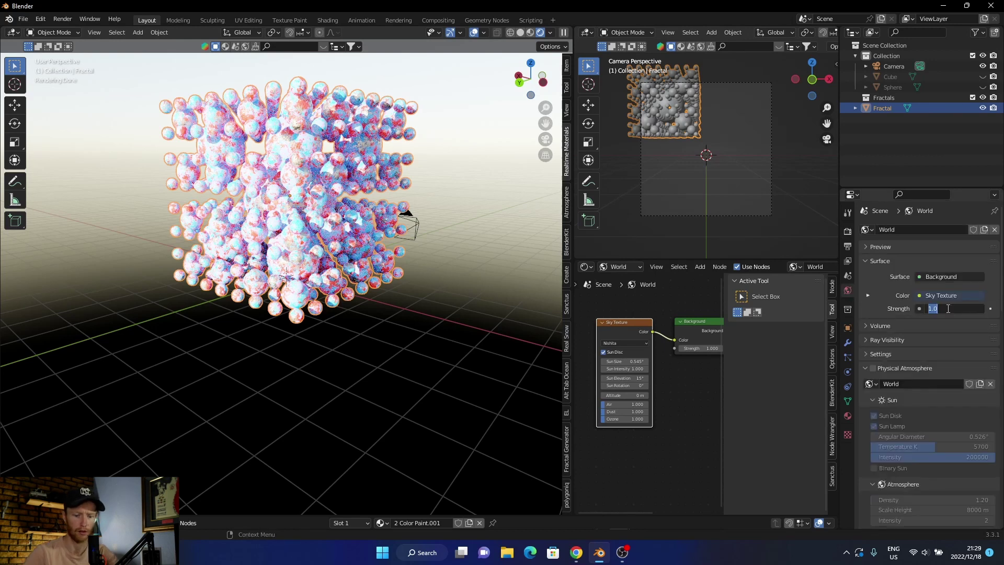
pyautogui.moveTo(946, 308); pyautogui.dragTo(925, 308)
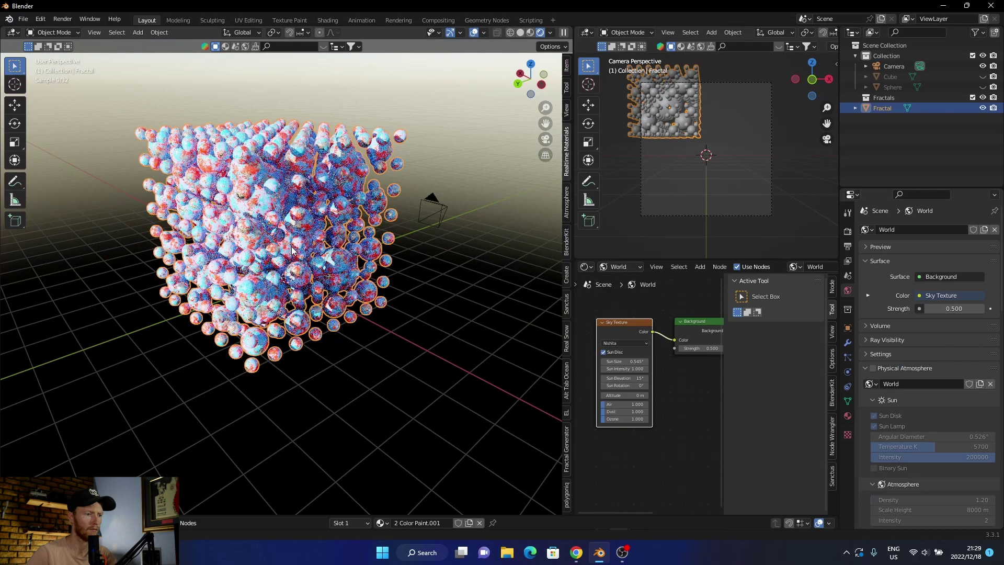
pyautogui.moveTo(291, 251); pyautogui.dragTo(325, 261, button='middle')
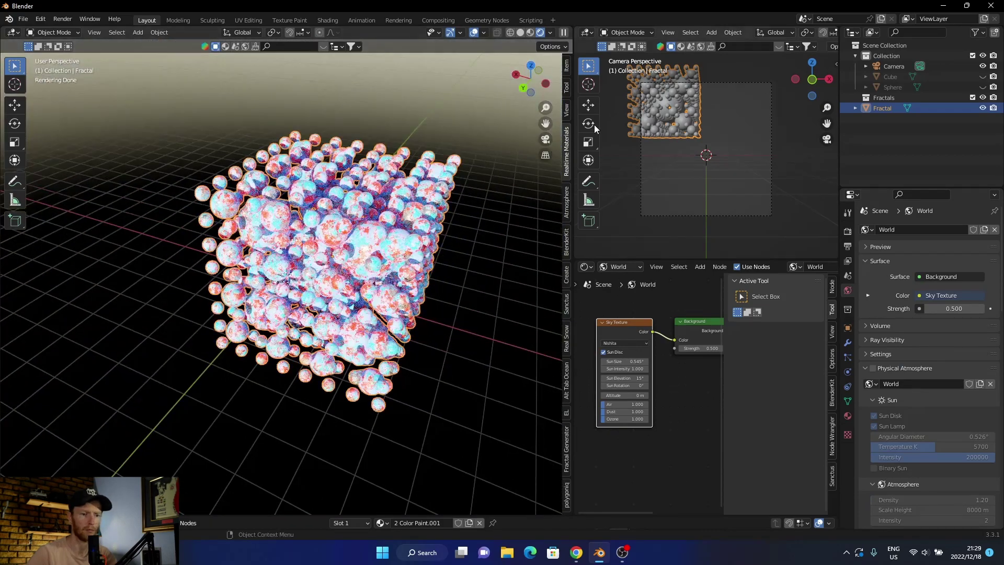
pyautogui.click(631, 302)
pyautogui.click(619, 365)
pyautogui.press('x')
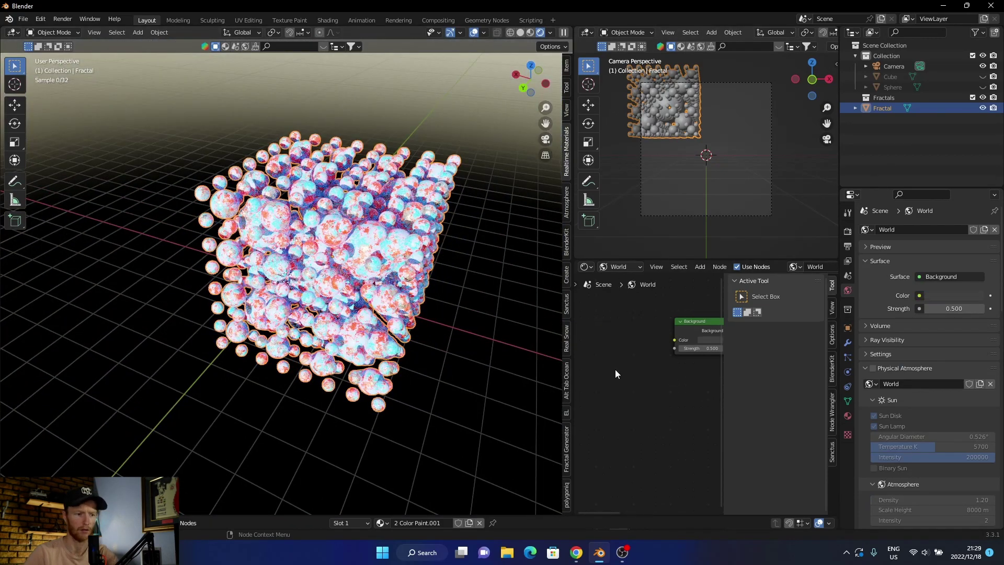
# - Enable Physical Atmosphere in the Atmosphere sidebar and view the sunset horizon
pyautogui.moveTo(559, 107); pyautogui.dragTo(506, 109)
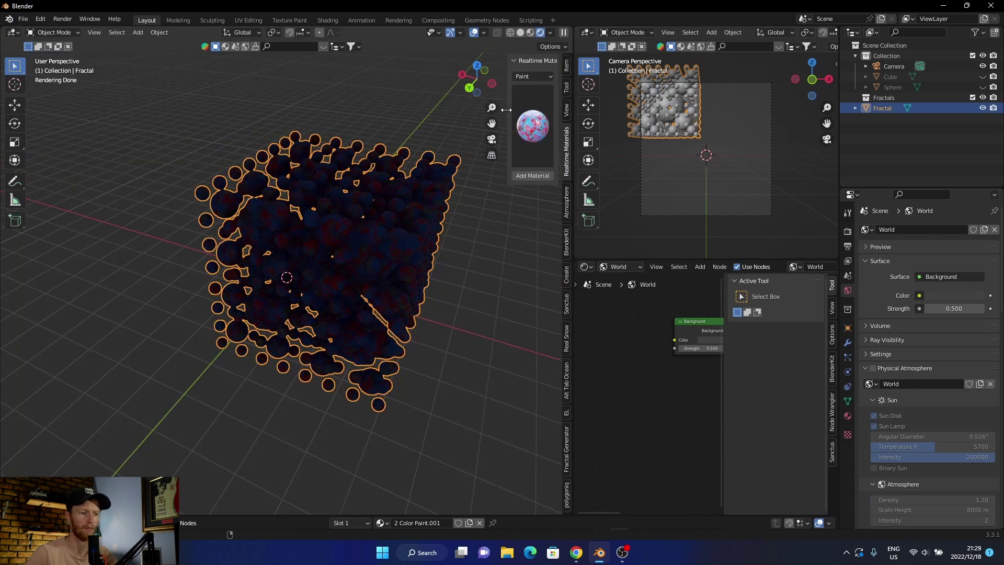
pyautogui.click(567, 217)
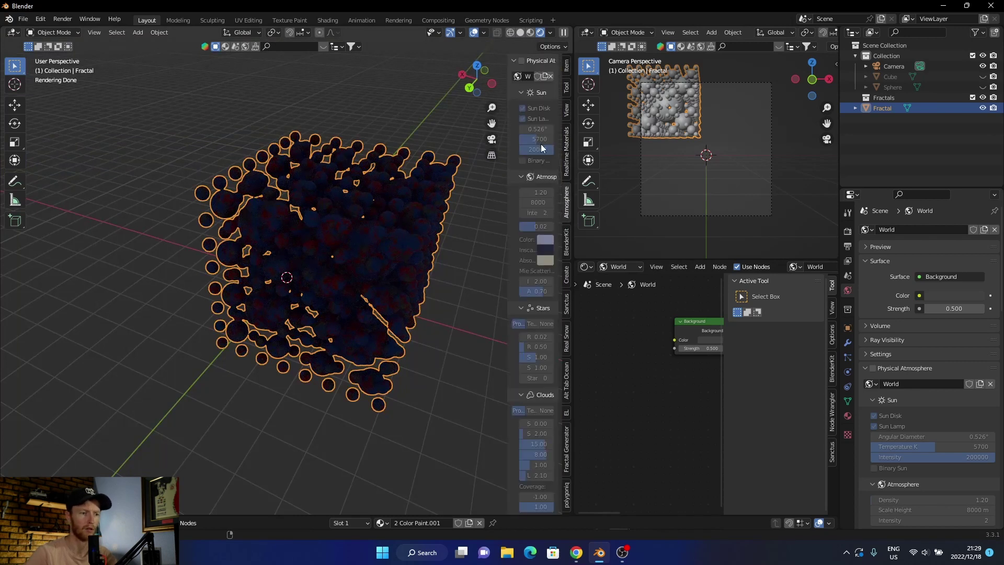
pyautogui.click(520, 61)
pyautogui.press('n')
pyautogui.moveTo(322, 330); pyautogui.dragTo(322, 330, button='middle')
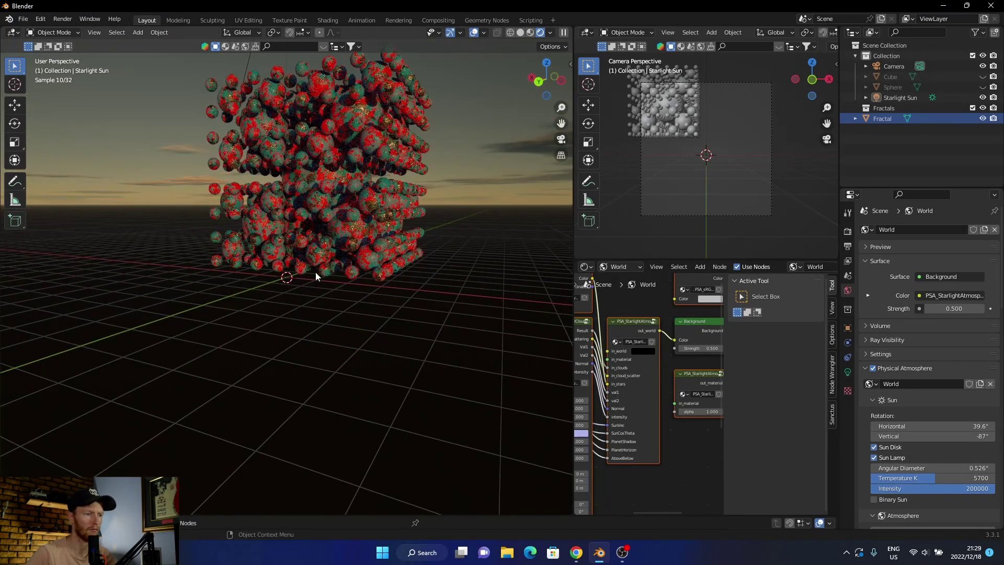
pyautogui.moveTo(328, 278); pyautogui.dragTo(277, 282, button='middle')
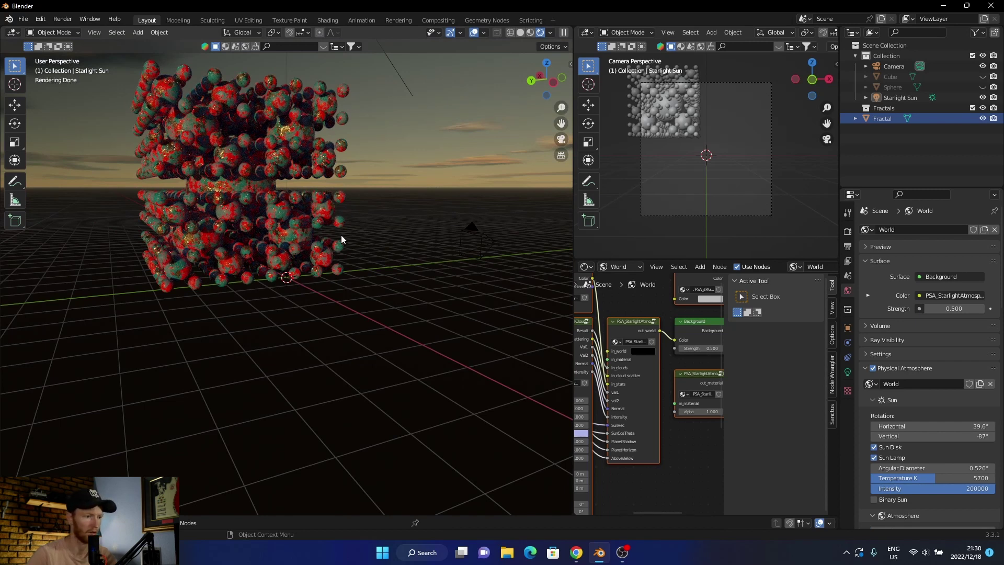
pyautogui.click(231, 214)
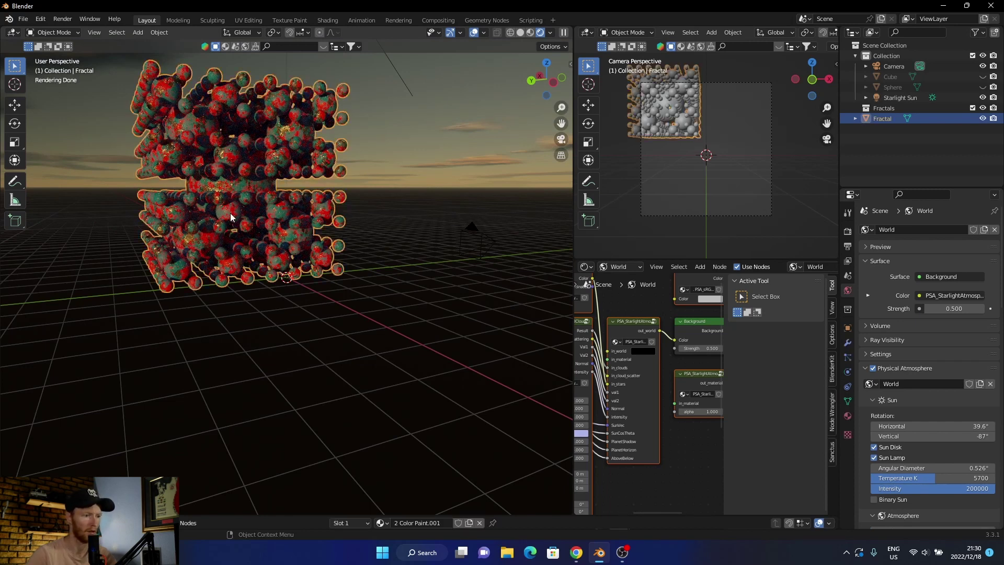
# - Squash the Fractal along one axis with the Scale tool into a narrow block
pyautogui.click(519, 33)
pyautogui.press('s')
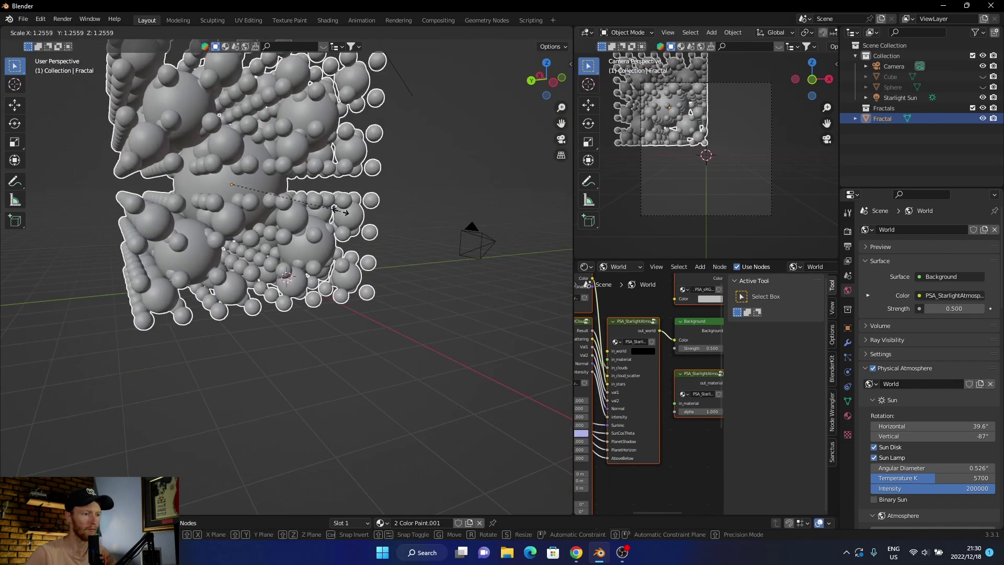
pyautogui.rightClick(202, 229)
pyautogui.scroll(-2, 201, 229)
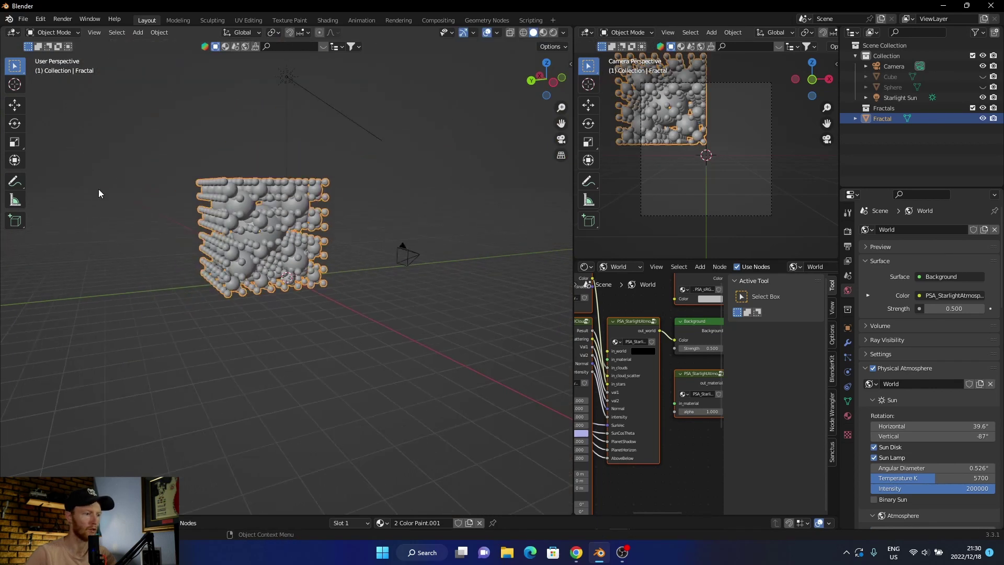
pyautogui.click(15, 144)
pyautogui.moveTo(217, 232); pyautogui.dragTo(273, 286)
# - Inspect the stretched fractal up close in Rendered shading, then return to Solid
pyautogui.click(287, 362)
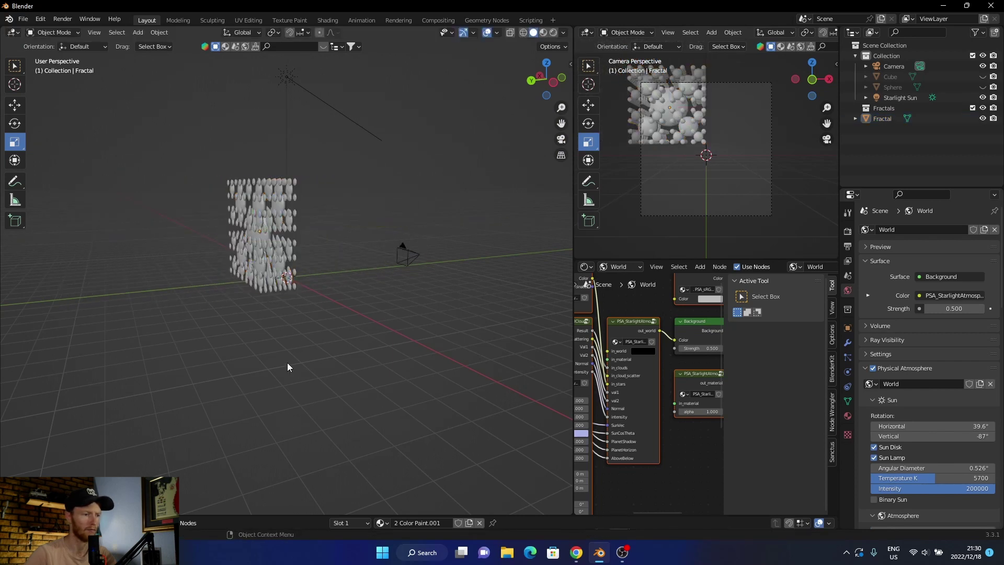
pyautogui.moveTo(287, 362); pyautogui.dragTo(266, 372, button='middle')
pyautogui.scroll(5, 267, 372)
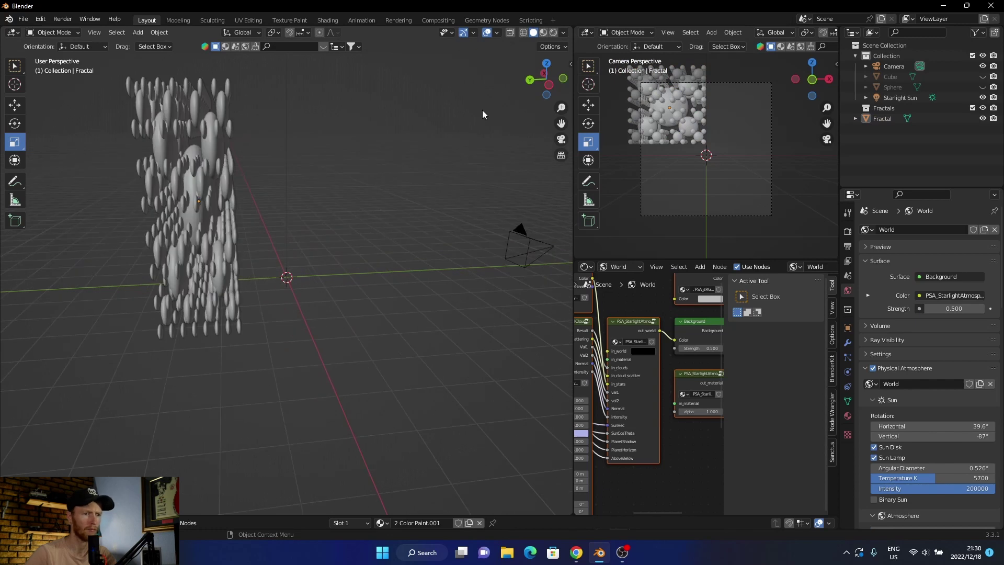
pyautogui.click(552, 33)
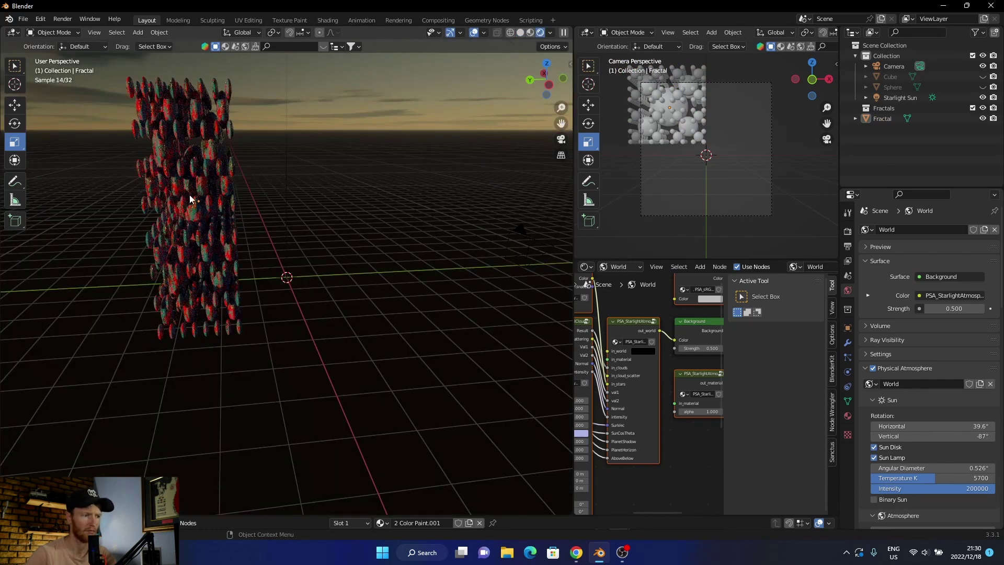
pyautogui.click(521, 32)
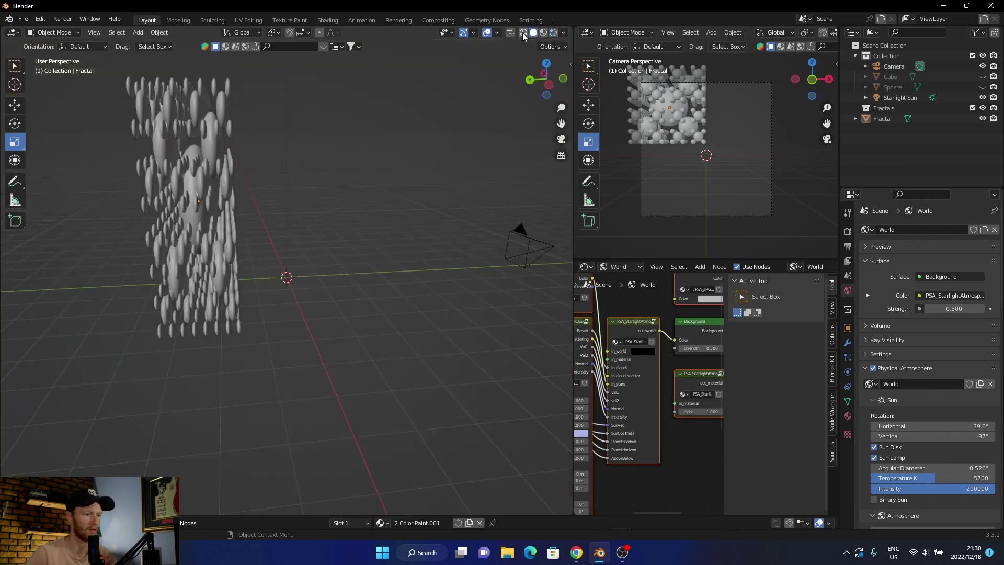